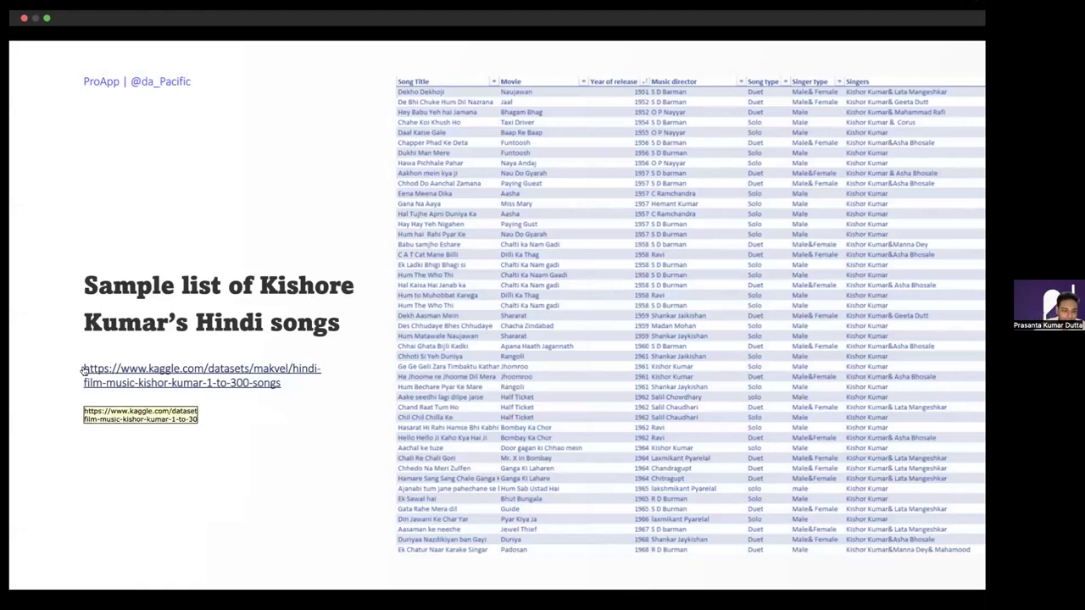
- Switch to the Excel workbook with the Kishor Kumar songs dataset and enlarge the sheet for reading from the first columns
{"action": "key", "text": "Right"}
{"action": "key", "text": "Left"}
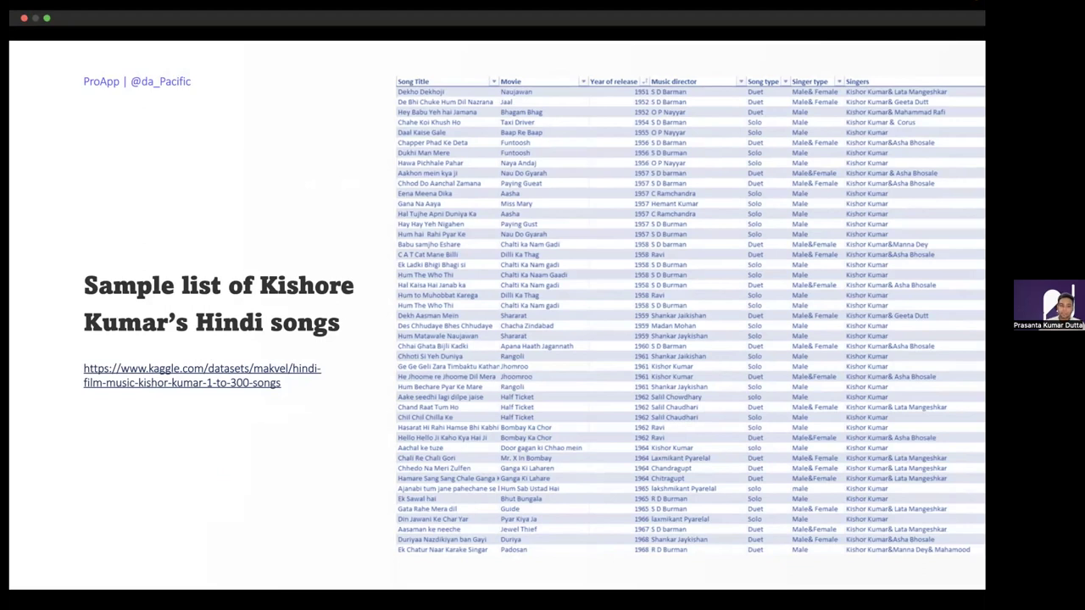
{"action": "key", "text": "ctrl+Right"}
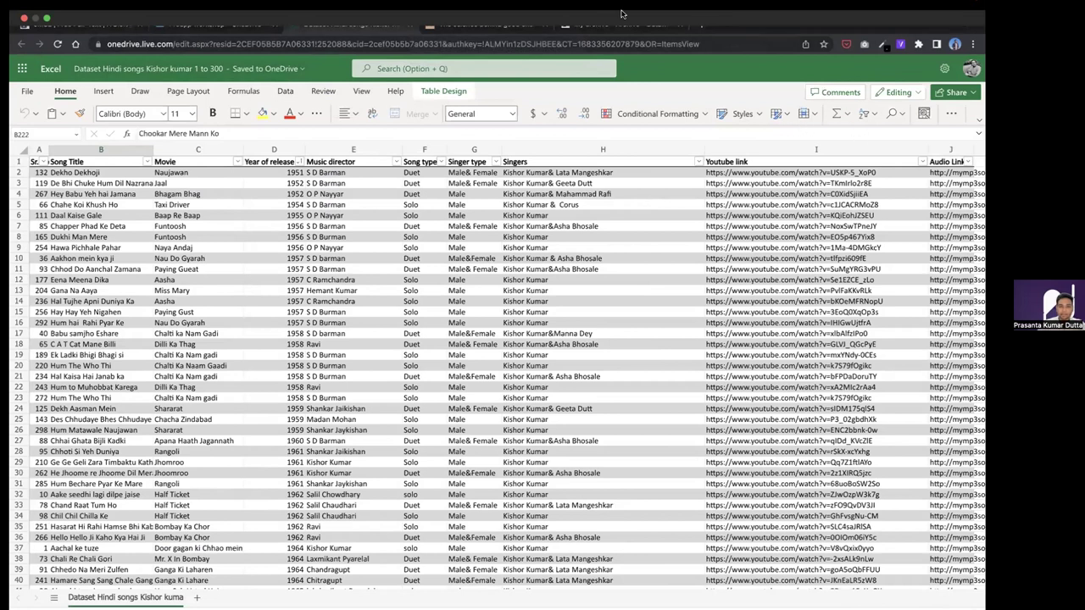
{"action": "mouse_move", "coordinate": [516, 34]}
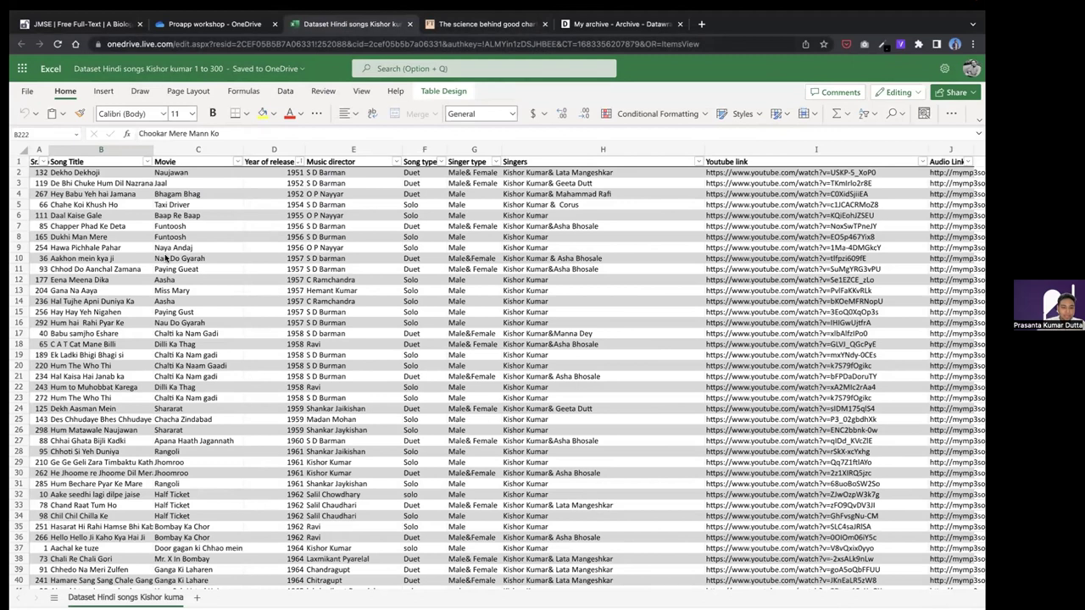
{"action": "left_click", "coordinate": [66, 247]}
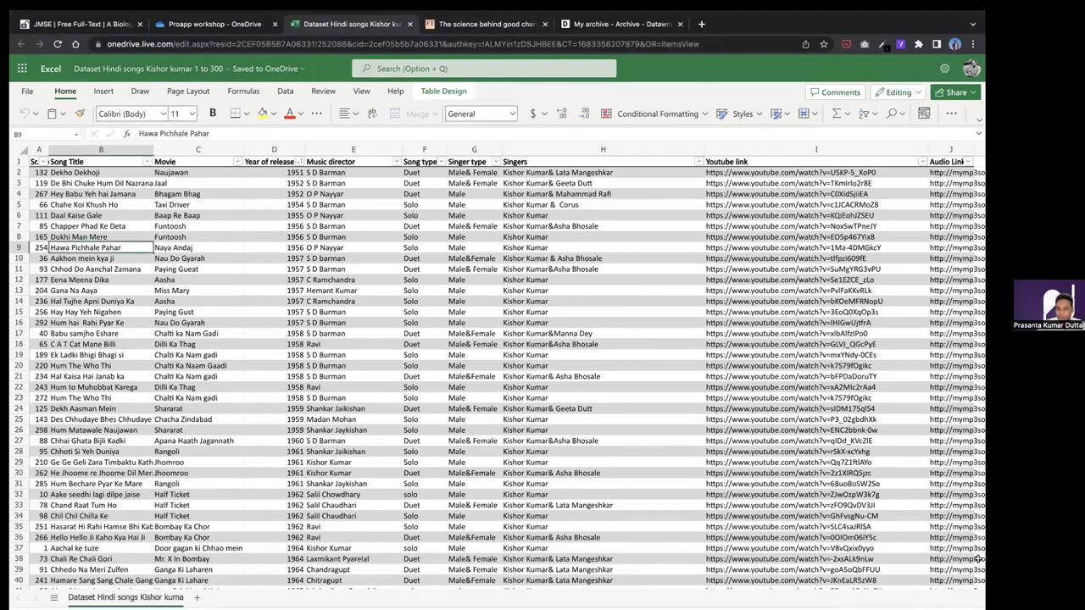
{"action": "scroll", "coordinate": [498, 368], "scroll_direction": "up", "scroll_amount": 2, "text": "ctrl"}
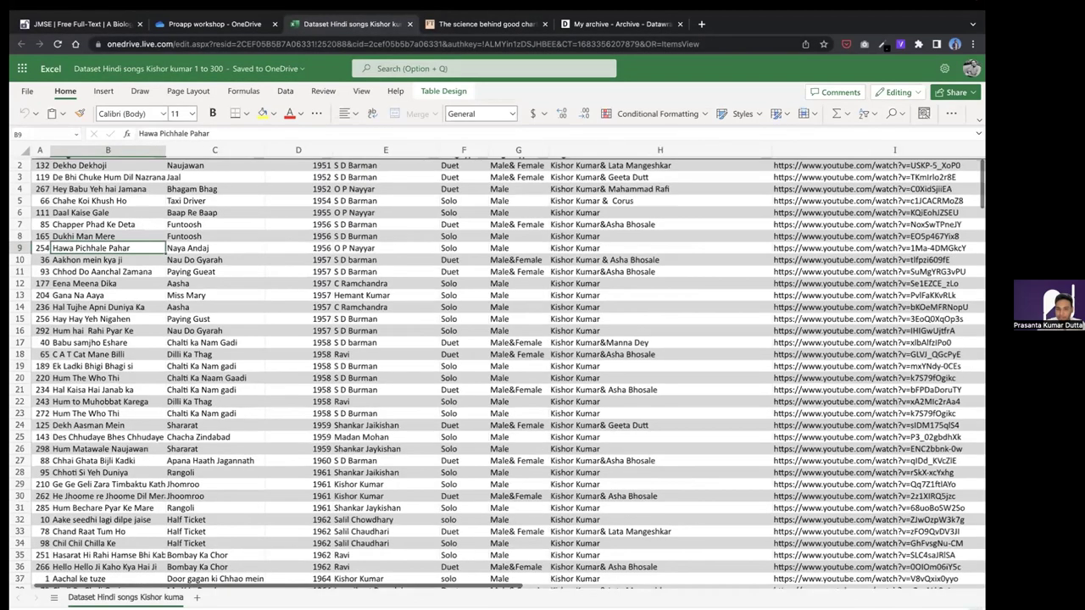
{"action": "scroll", "coordinate": [466, 339], "scroll_direction": "up", "scroll_amount": 1, "text": "ctrl"}
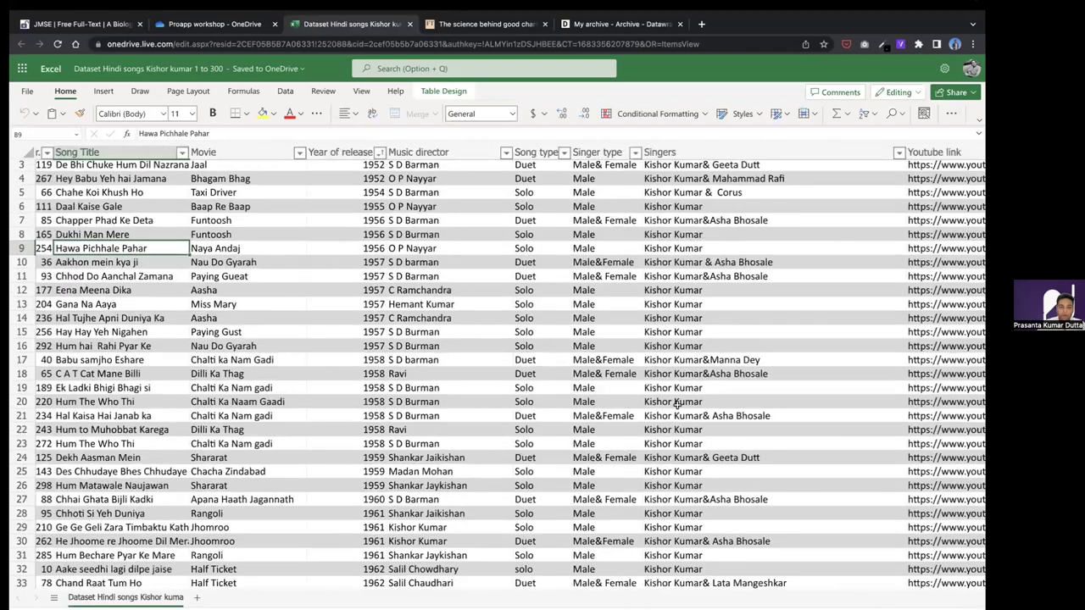
{"action": "scroll", "coordinate": [466, 339], "scroll_direction": "up", "scroll_amount": 1, "text": "ctrl"}
{"action": "scroll", "coordinate": [466, 339], "scroll_direction": "left", "scroll_amount": 1}
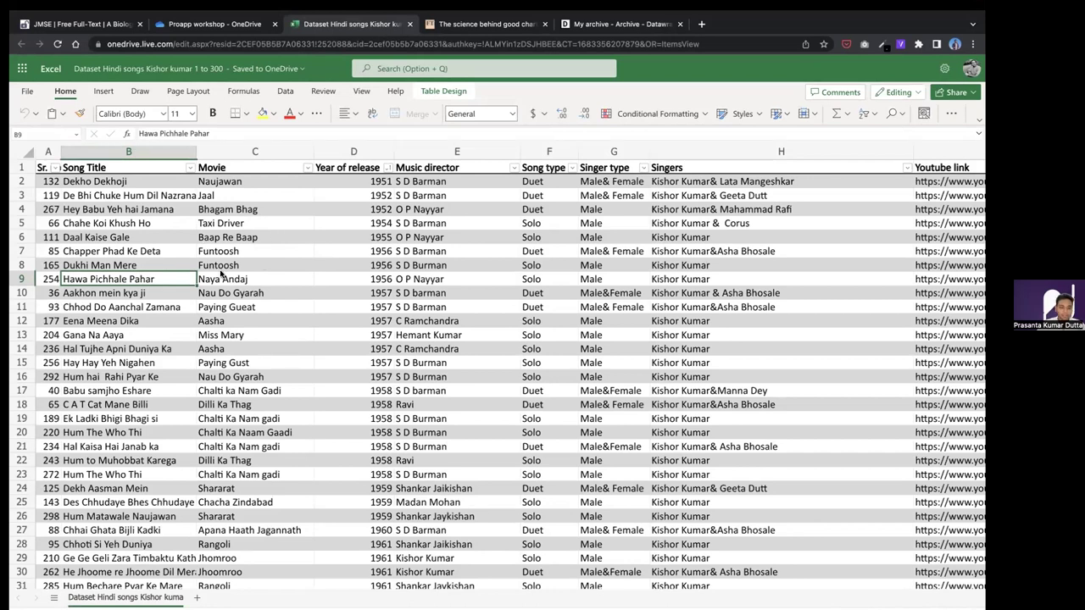
{"action": "left_click", "coordinate": [143, 239]}
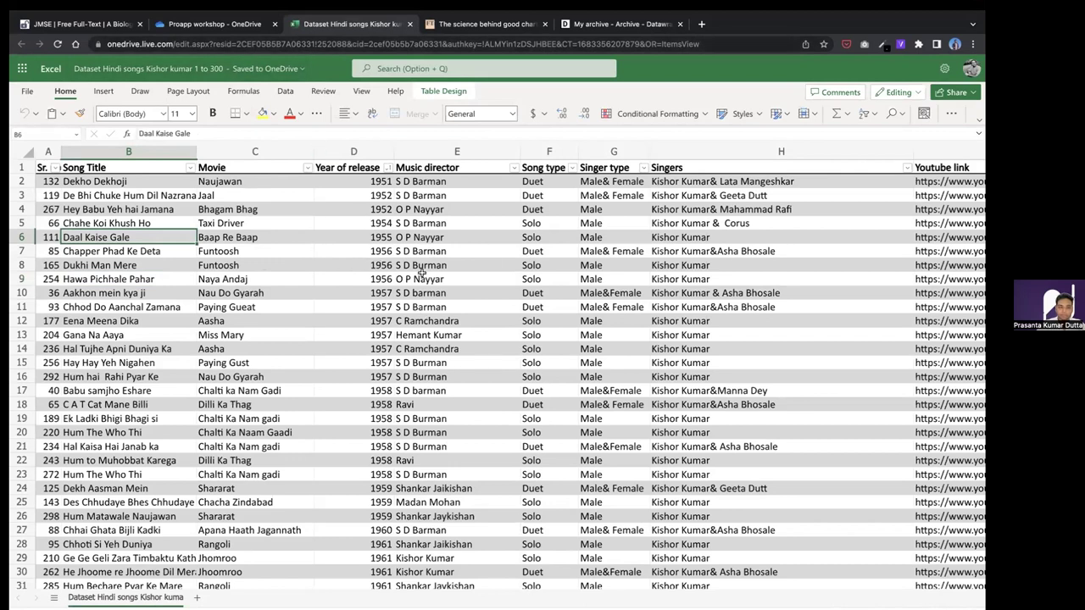
- Return to the presentation, select the full Kaggle dataset link in the song-list slide's notes, and resume the slide show
{"action": "scroll", "coordinate": [424, 263], "scroll_direction": "left", "scroll_amount": 5}
{"action": "scroll", "coordinate": [421, 272], "scroll_direction": "left", "scroll_amount": 5}
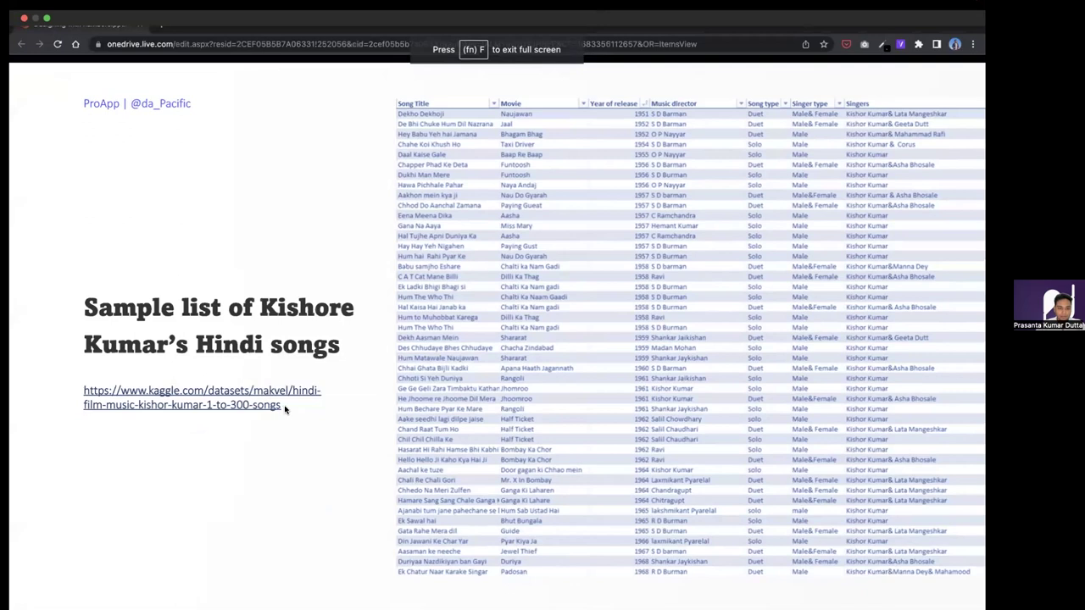
{"action": "key", "text": "Escape"}
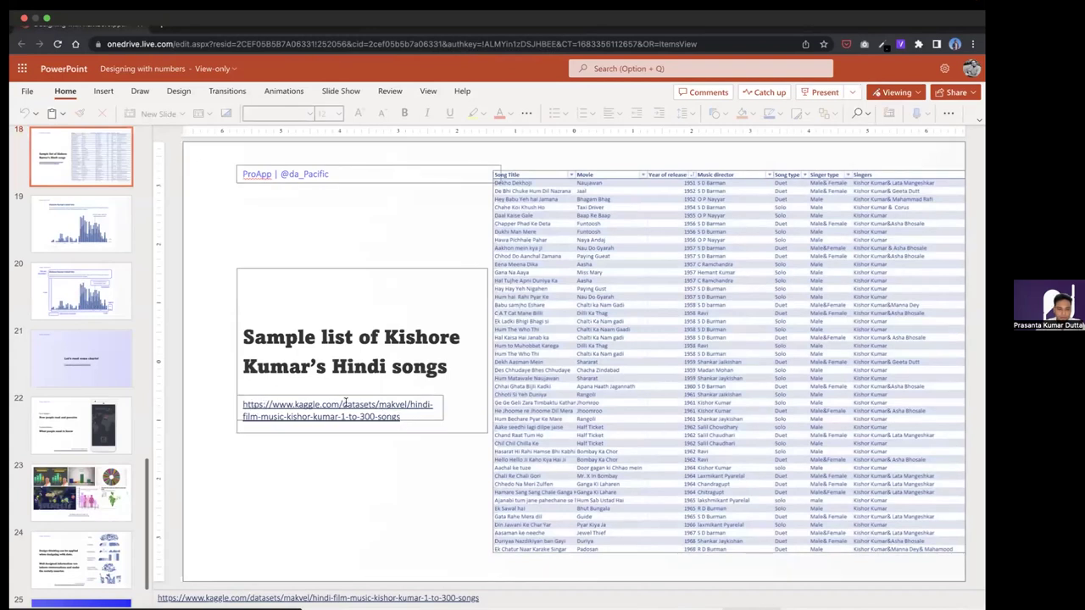
{"action": "triple_click", "coordinate": [487, 599]}
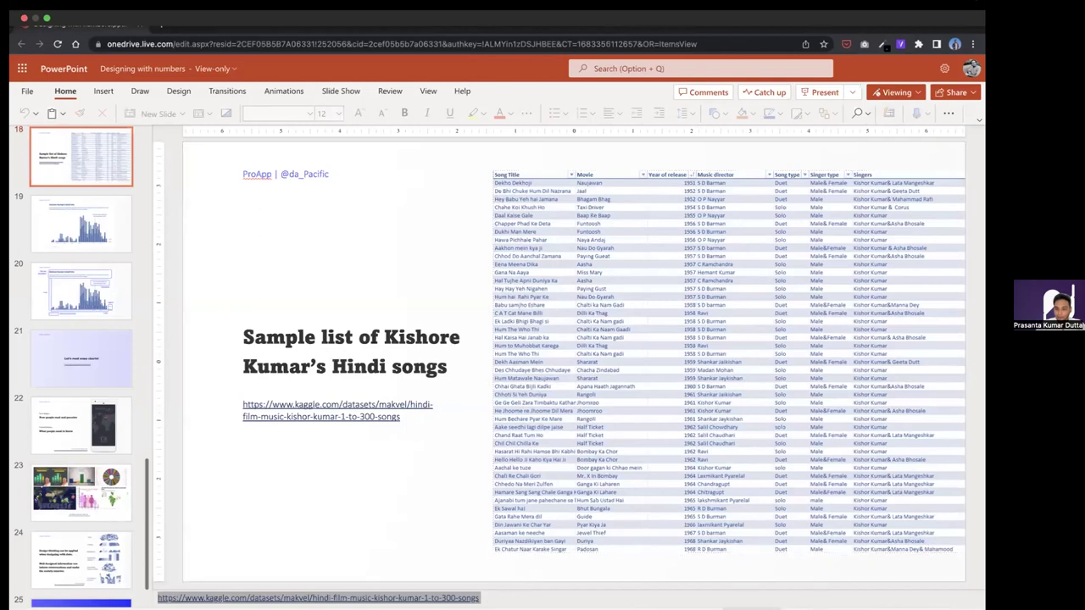
{"action": "key", "text": "super+shift+Return"}
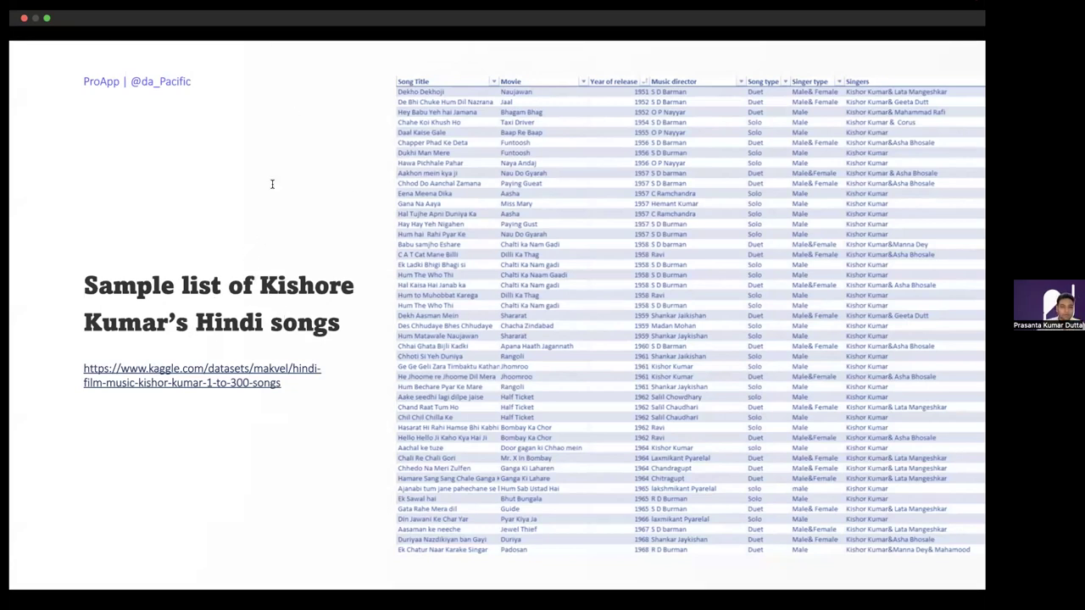
- View the "Kishore Kumar's hindi hits" chart slide and switch back to the songs workbook in Excel
{"action": "key", "text": "Right"}
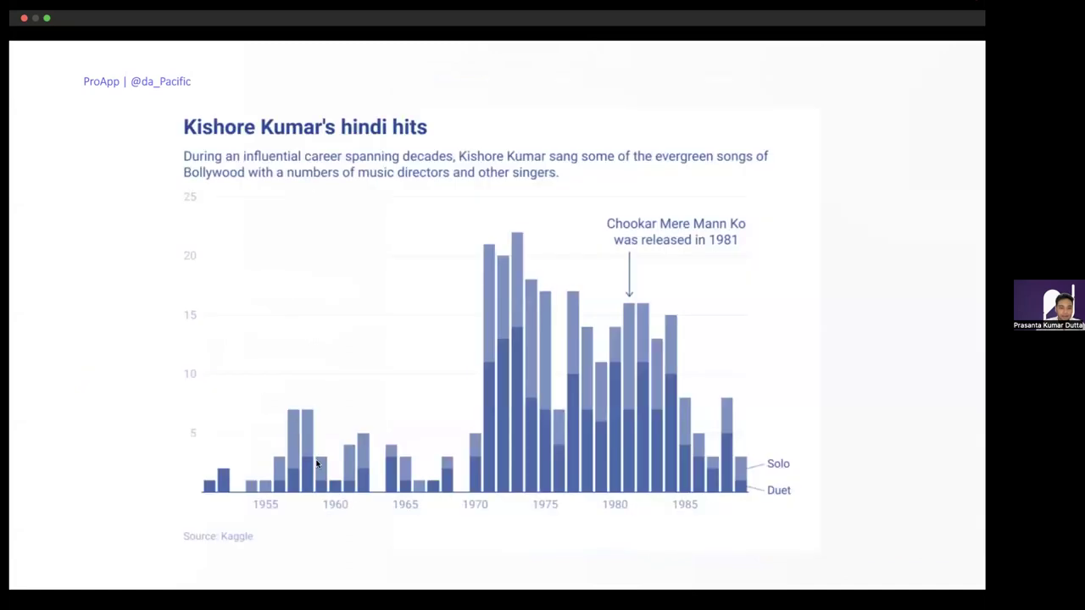
{"action": "key", "text": "Left"}
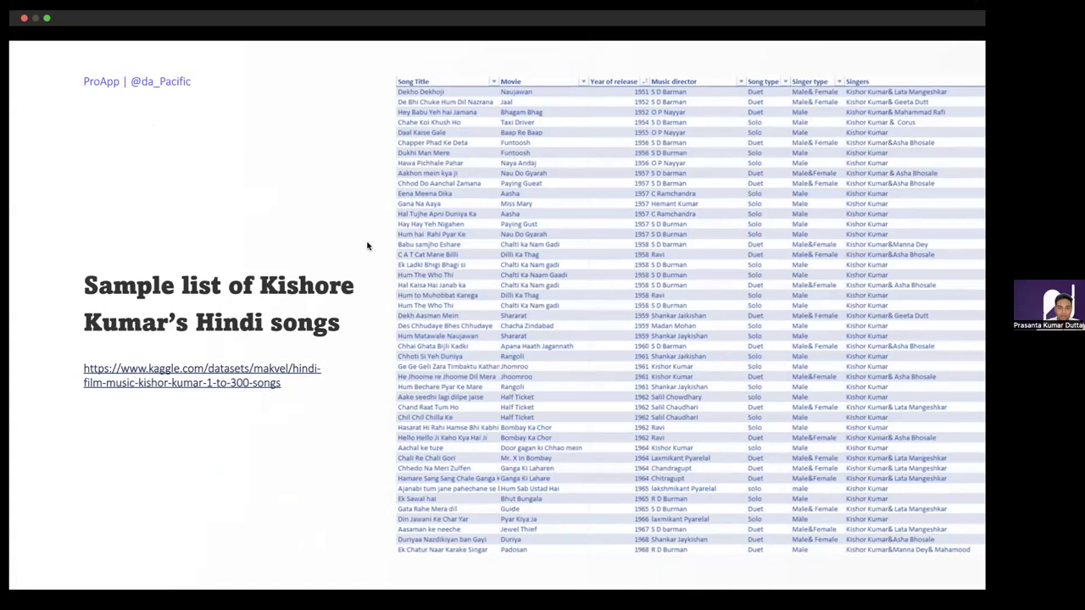
{"action": "key", "text": "ctrl+Right"}
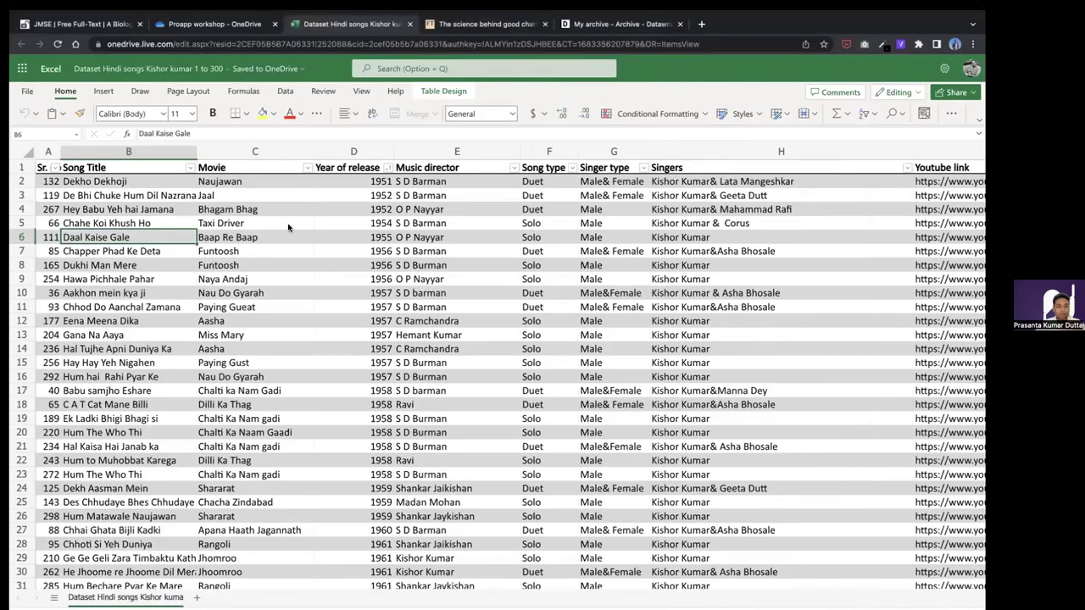
- Examine the serial number, Song Title and Movie columns of the songs table
{"action": "left_click", "coordinate": [288, 225]}
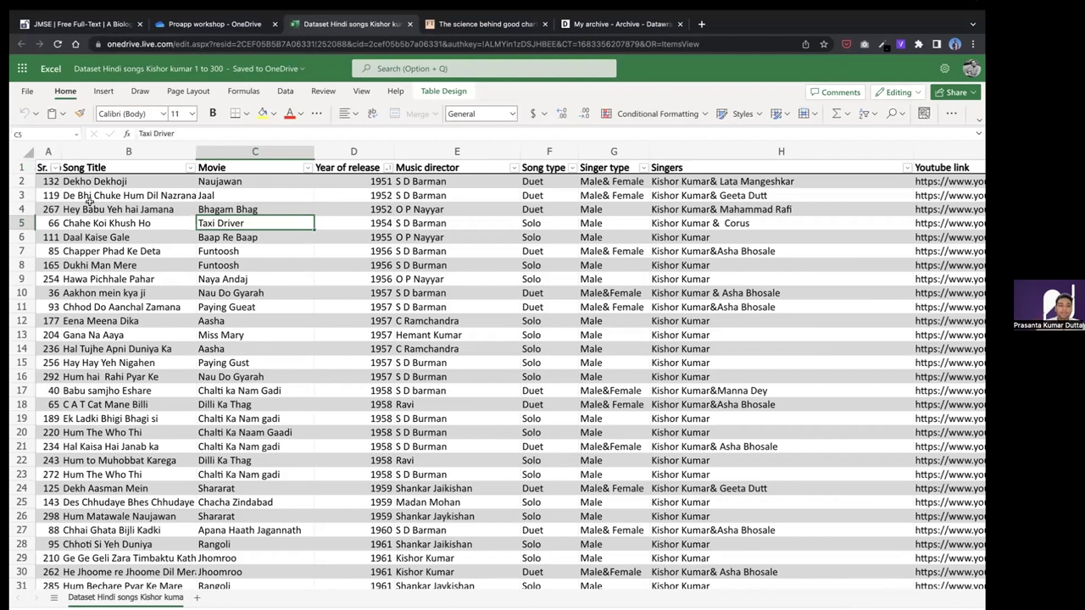
{"action": "left_click", "coordinate": [49, 182]}
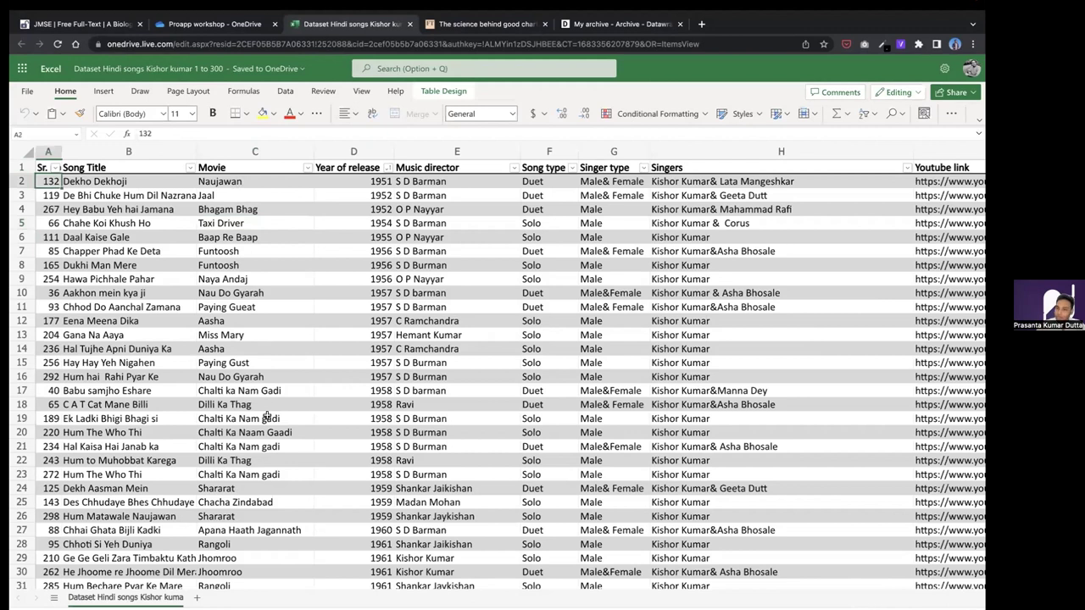
{"action": "left_click", "coordinate": [257, 366]}
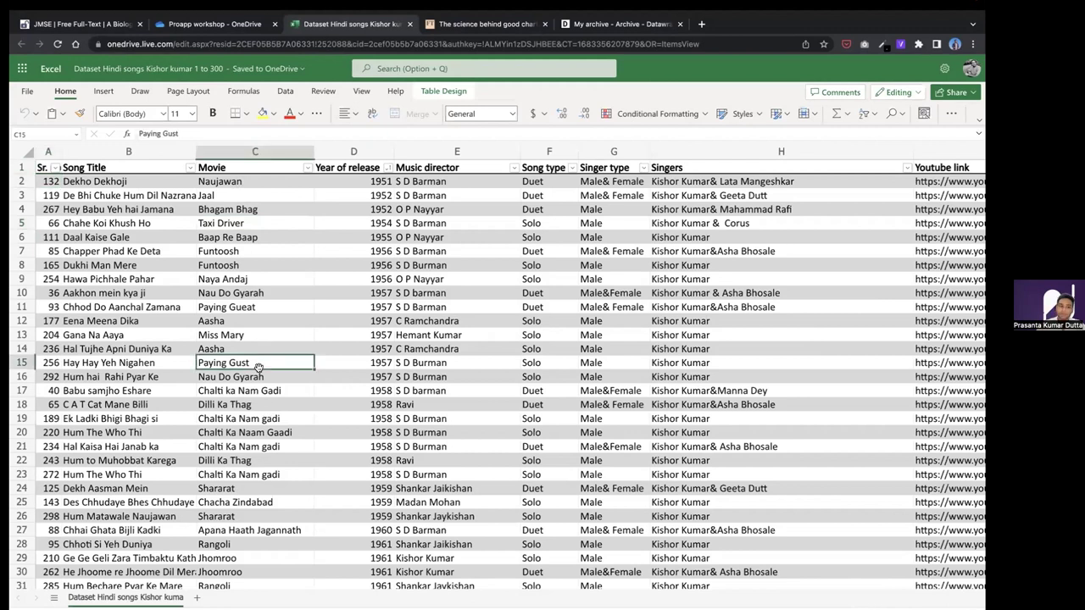
{"action": "left_click", "coordinate": [44, 166]}
{"action": "left_click", "coordinate": [104, 168]}
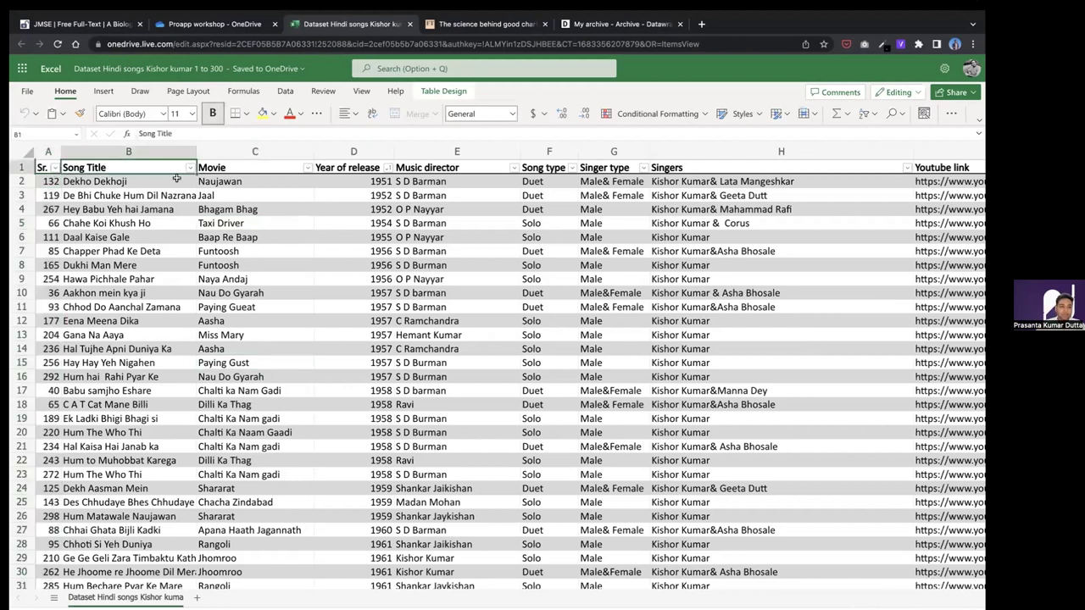
{"action": "left_click", "coordinate": [112, 207]}
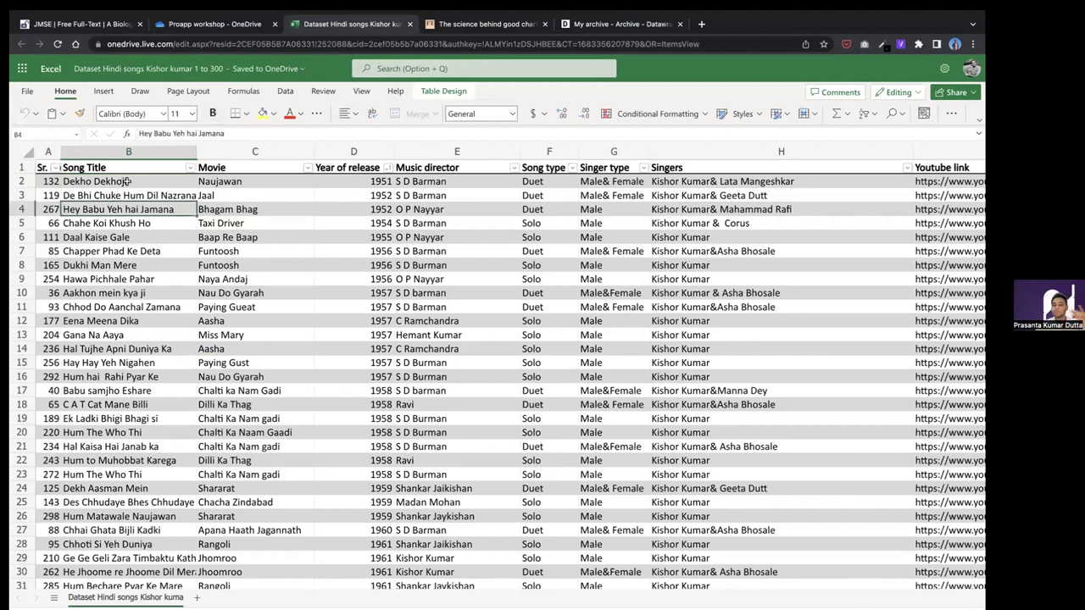
{"action": "left_click", "coordinate": [100, 167]}
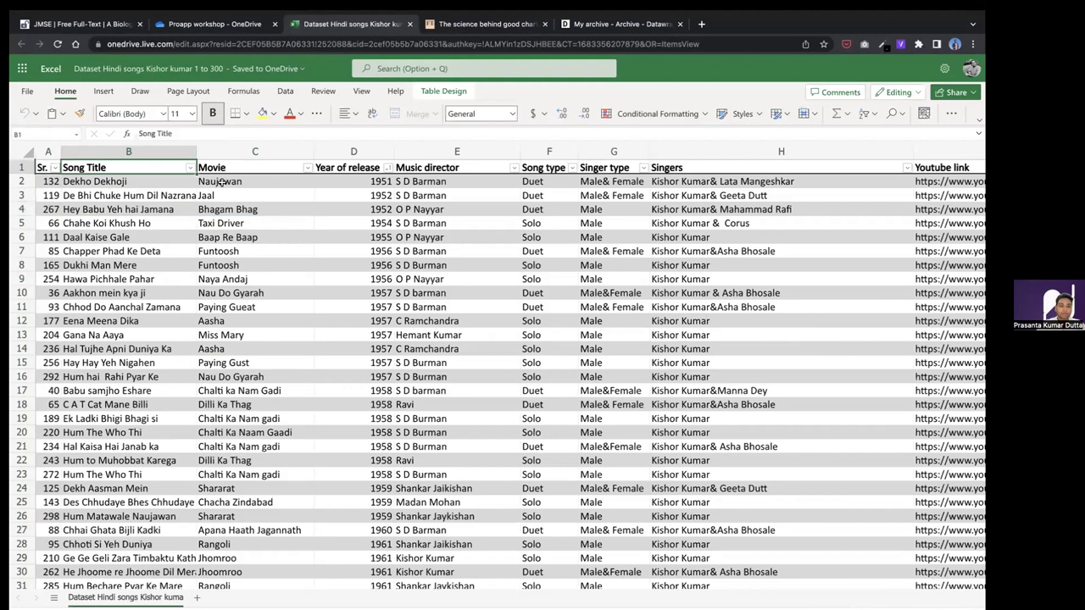
{"action": "left_click", "coordinate": [228, 167]}
- Examine the Year of release, Music director, Song type, Singer type, Singers, Youtube link and Audio Link columns
{"action": "left_click", "coordinate": [348, 154]}
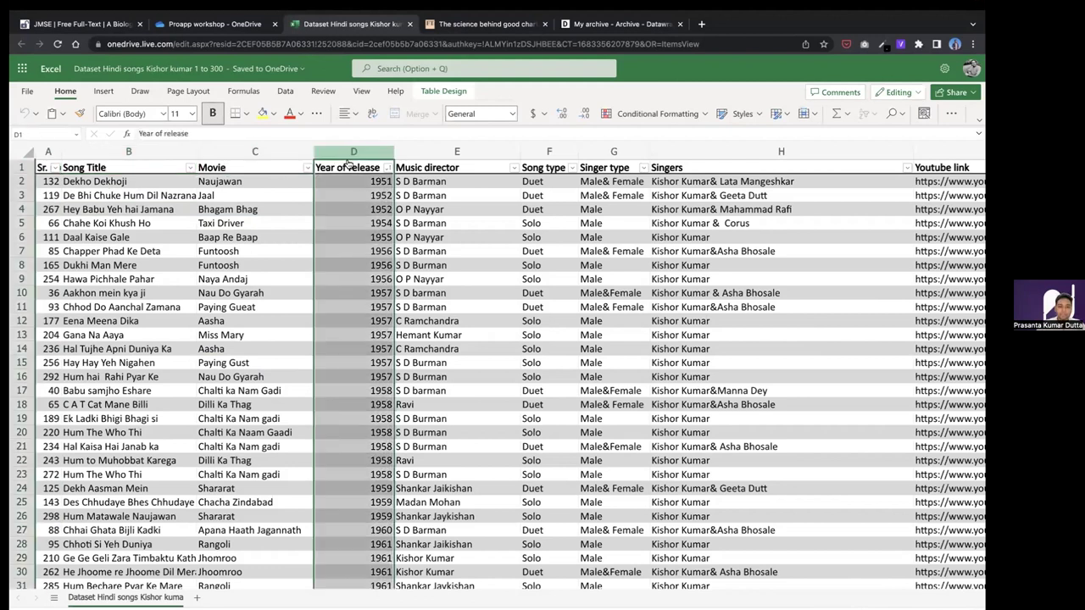
{"action": "left_click", "coordinate": [427, 155]}
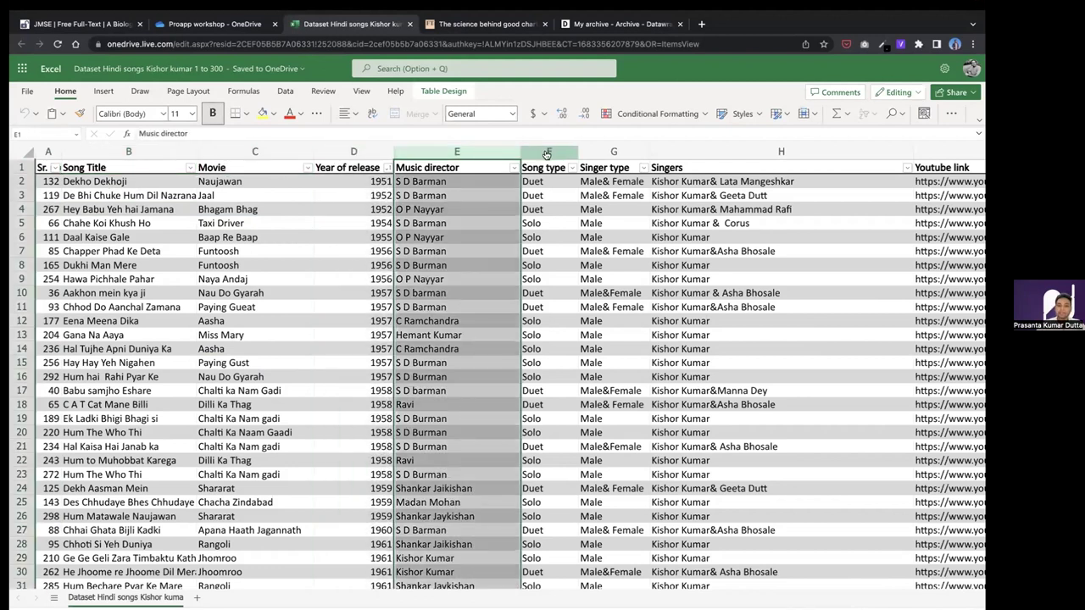
{"action": "left_click", "coordinate": [547, 153]}
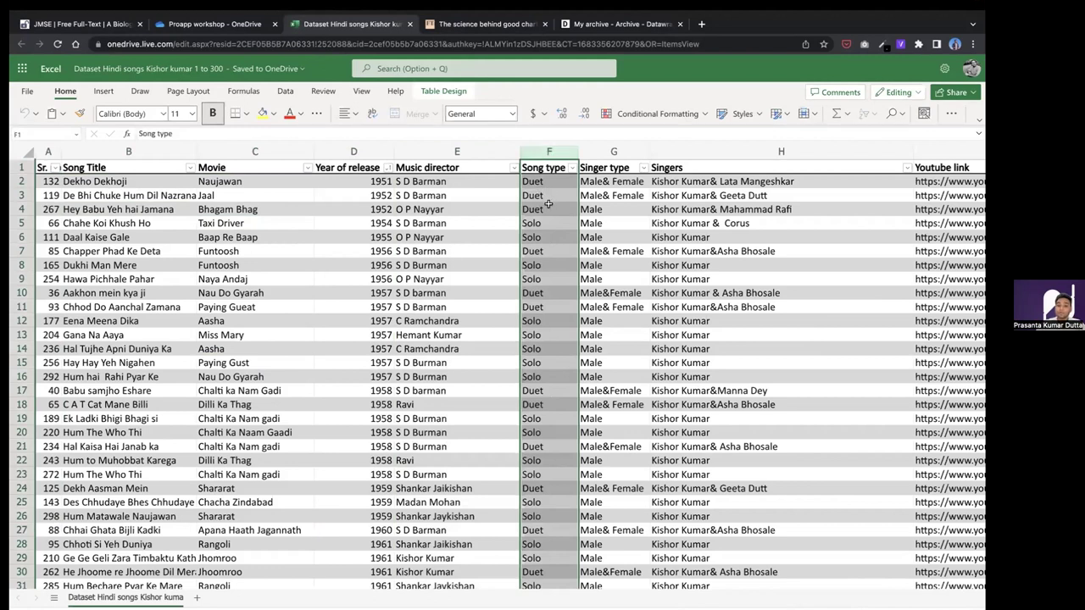
{"action": "left_click", "coordinate": [607, 156]}
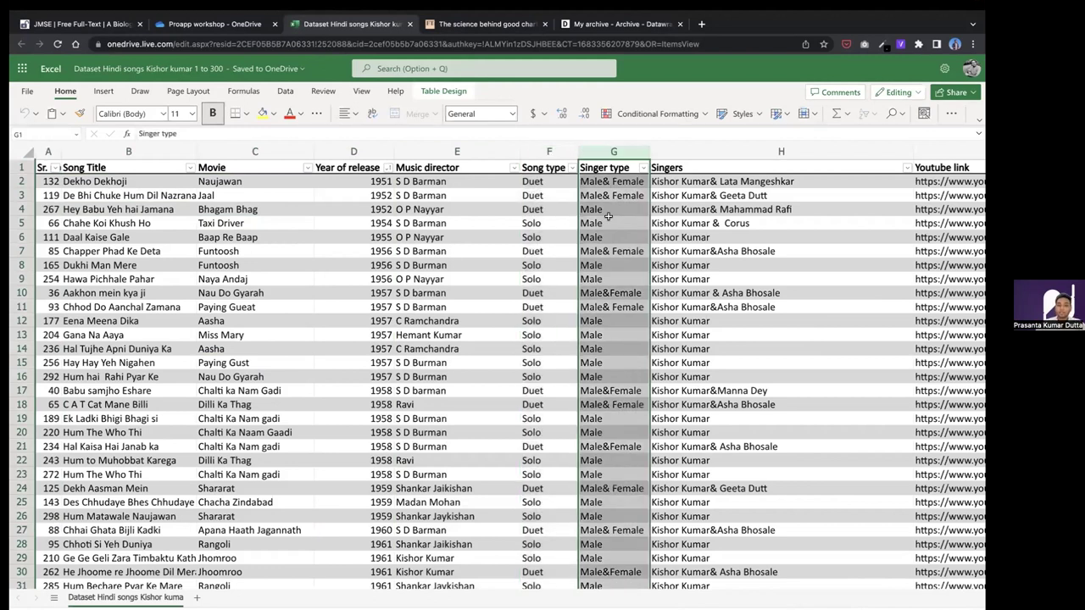
{"action": "left_click", "coordinate": [683, 156]}
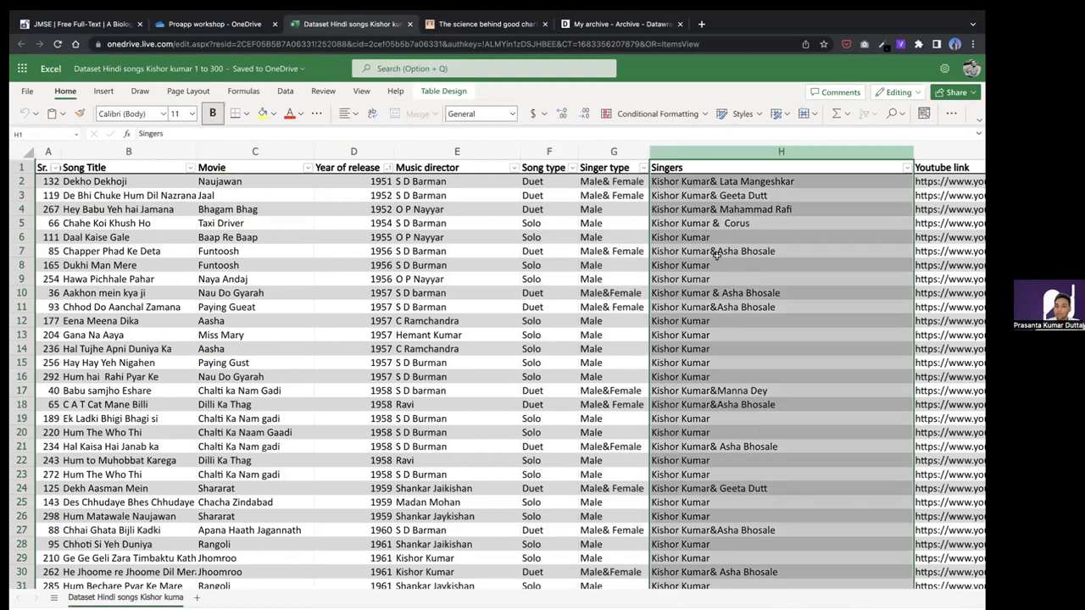
{"action": "scroll", "coordinate": [717, 256], "scroll_direction": "right", "scroll_amount": 2}
{"action": "scroll", "coordinate": [717, 257], "scroll_direction": "right", "scroll_amount": 6}
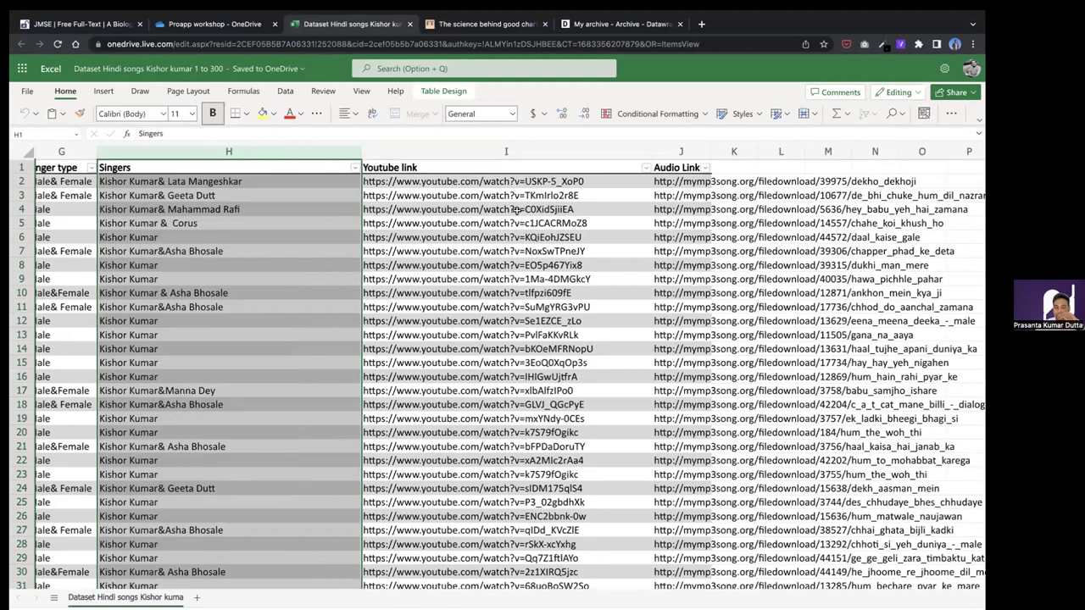
{"action": "scroll", "coordinate": [517, 212], "scroll_direction": "left", "scroll_amount": 1}
{"action": "scroll", "coordinate": [515, 209], "scroll_direction": "left", "scroll_amount": 6}
{"action": "left_click", "coordinate": [253, 288]}
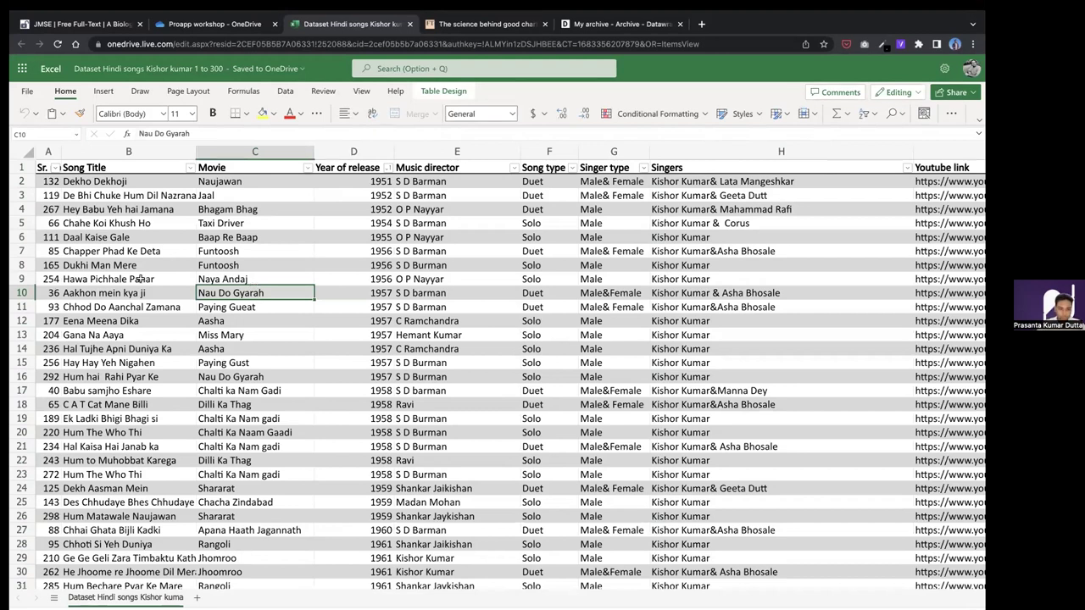
{"action": "left_click", "coordinate": [91, 251]}
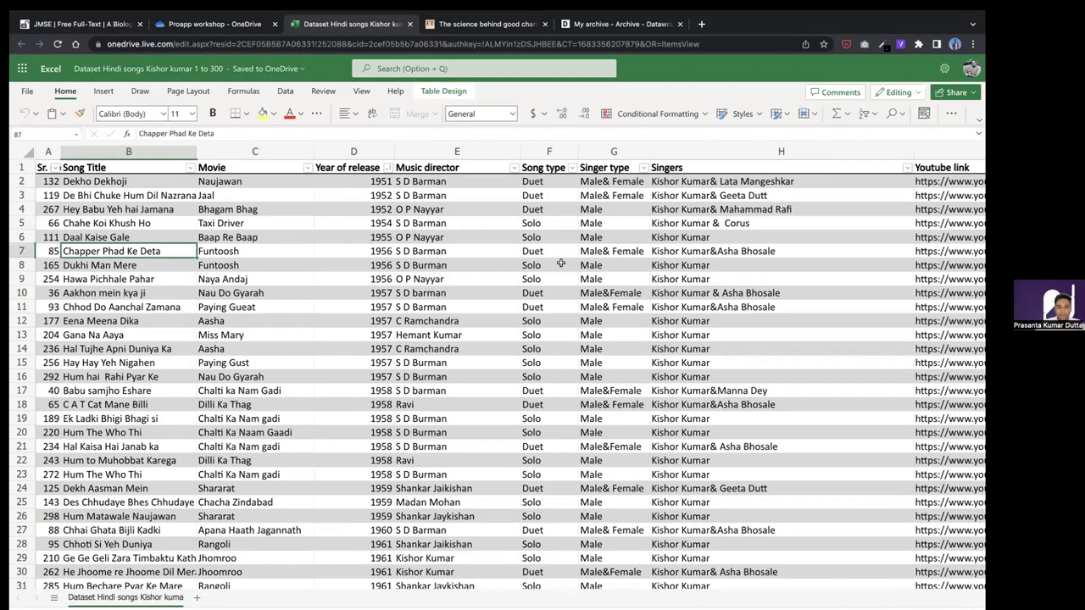
{"action": "left_click", "coordinate": [347, 185]}
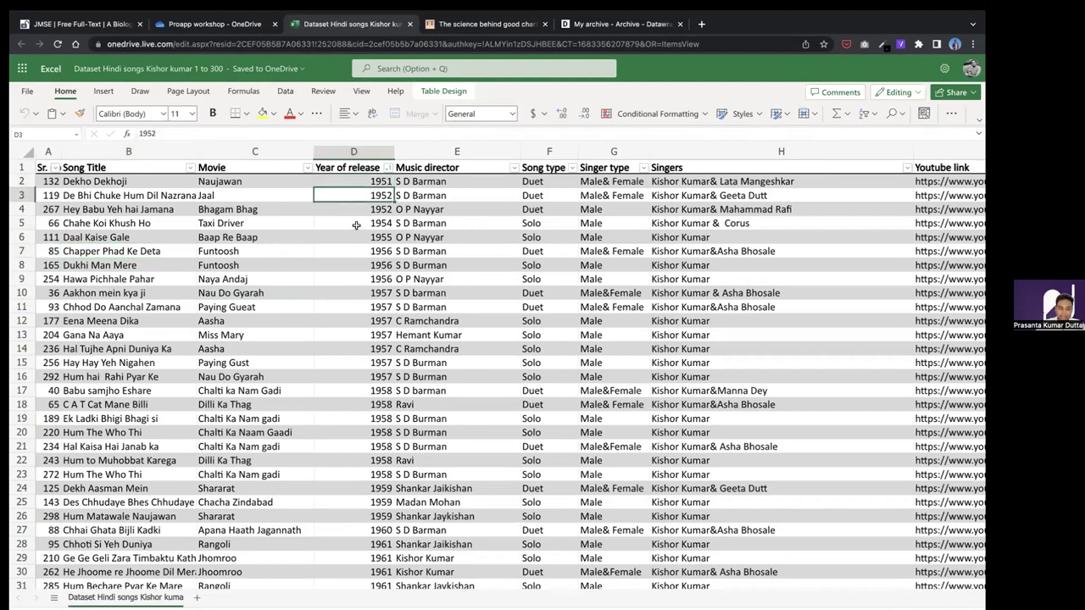
{"action": "left_click", "coordinate": [359, 240]}
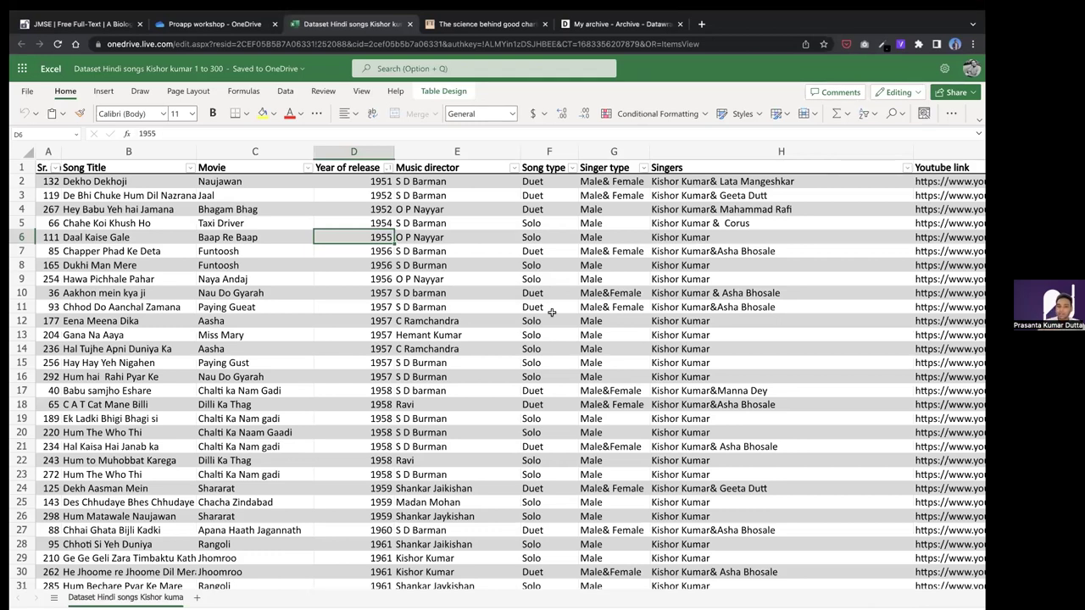
{"action": "left_click", "coordinate": [299, 272]}
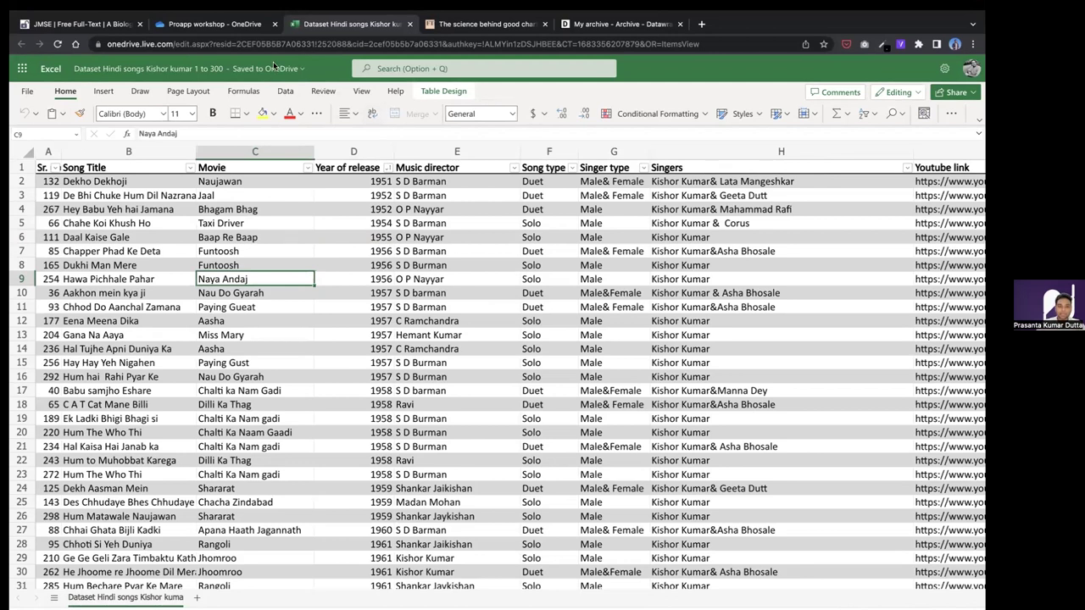
{"action": "left_click", "coordinate": [347, 249]}
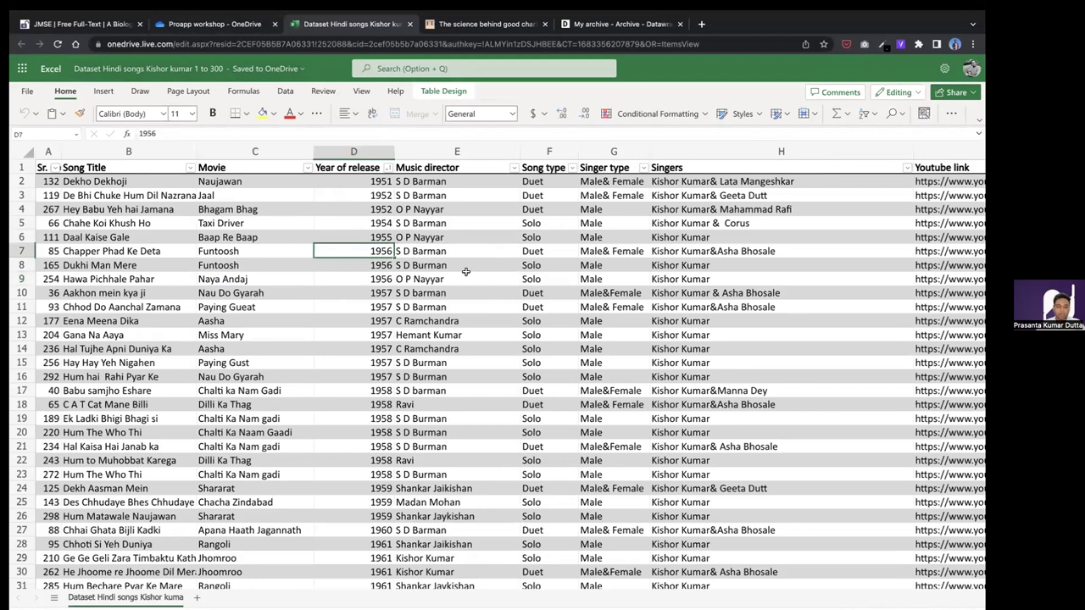
{"action": "key", "text": "super+a"}
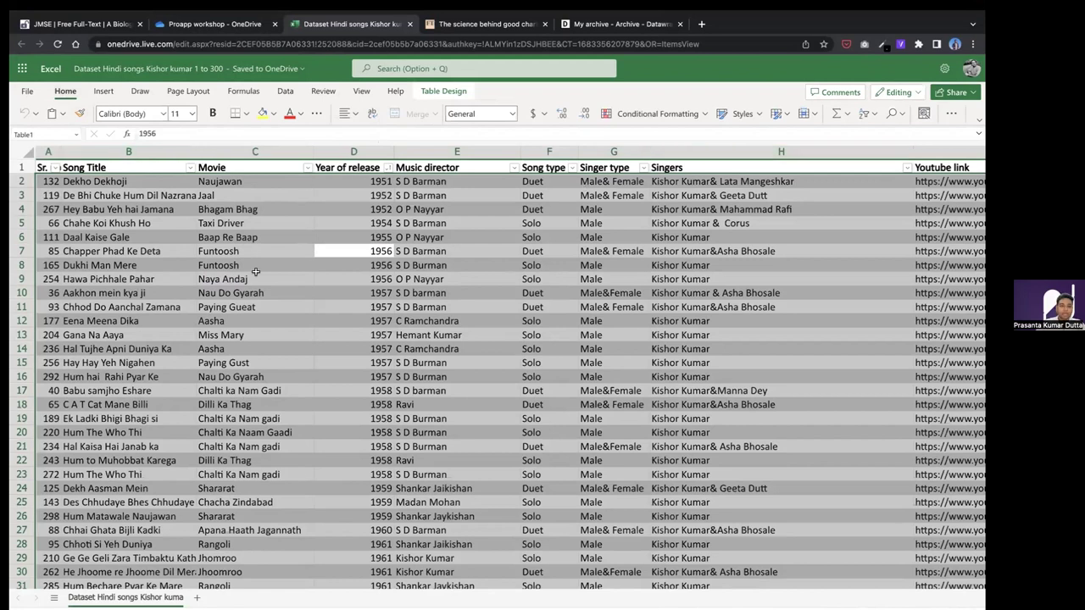
{"action": "left_click", "coordinate": [310, 245]}
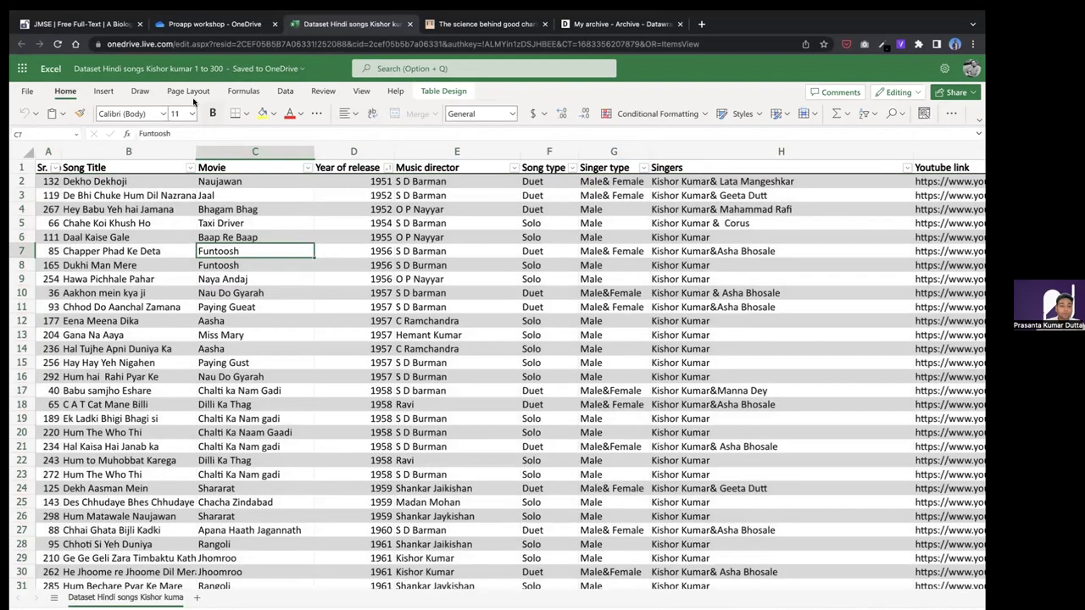
{"action": "left_click", "coordinate": [682, 117]}
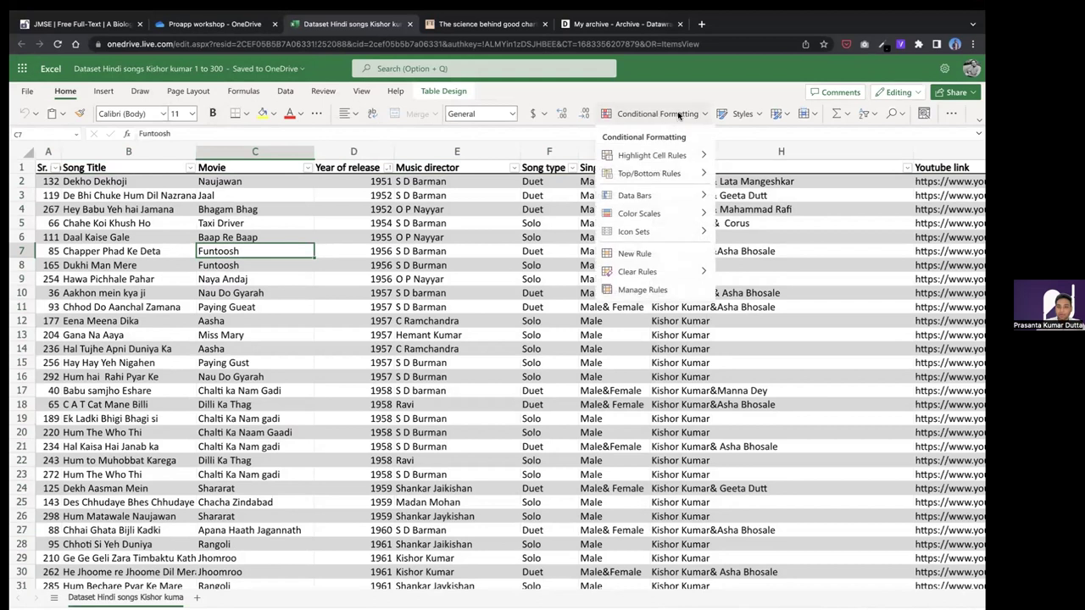
{"action": "left_click", "coordinate": [669, 93]}
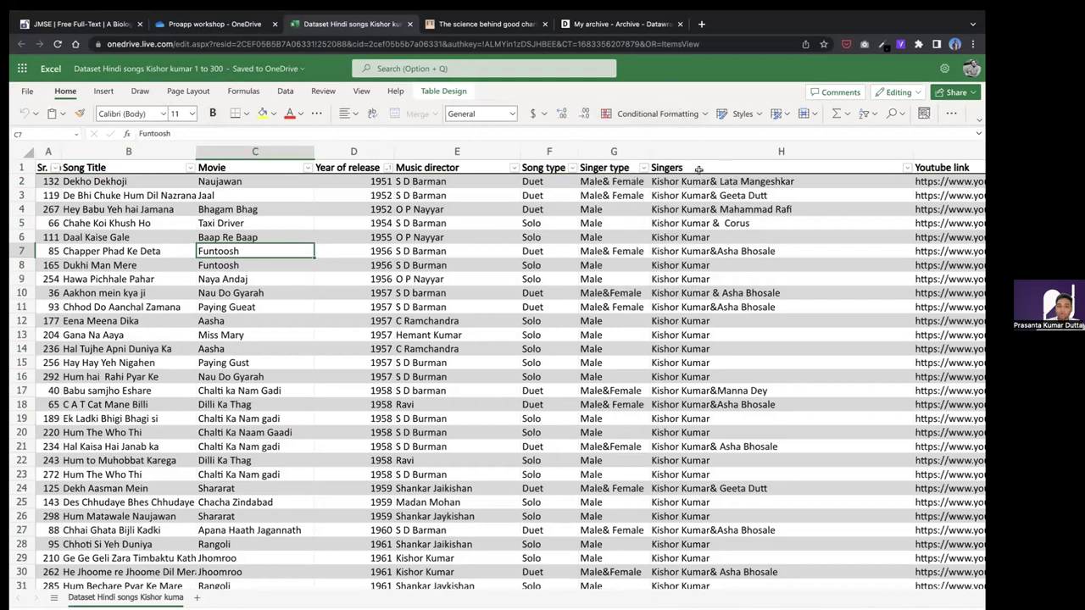
{"action": "left_click", "coordinate": [376, 263]}
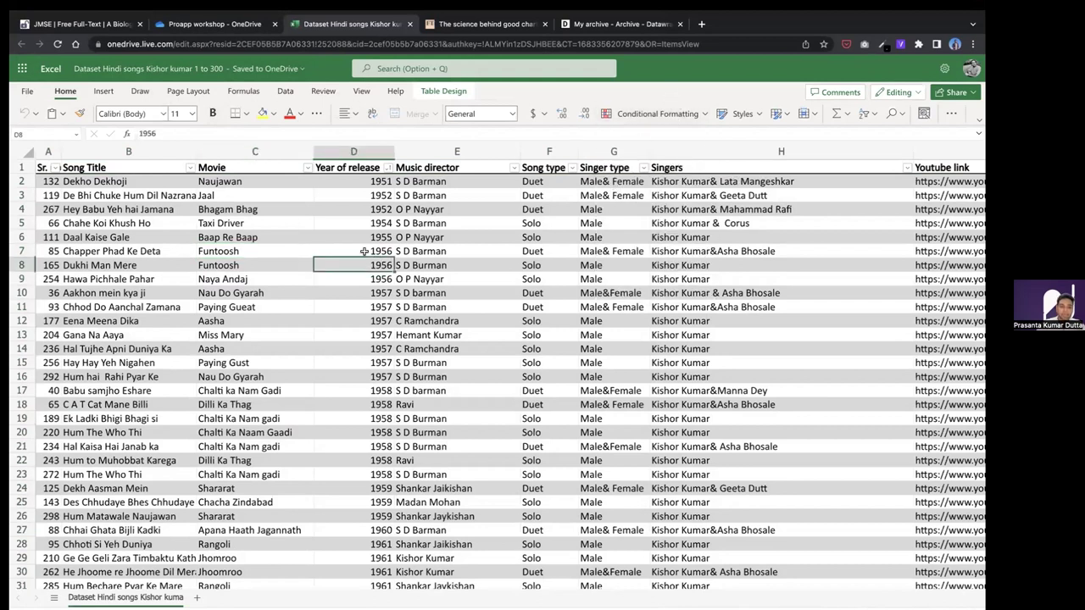
{"action": "left_click", "coordinate": [308, 167]}
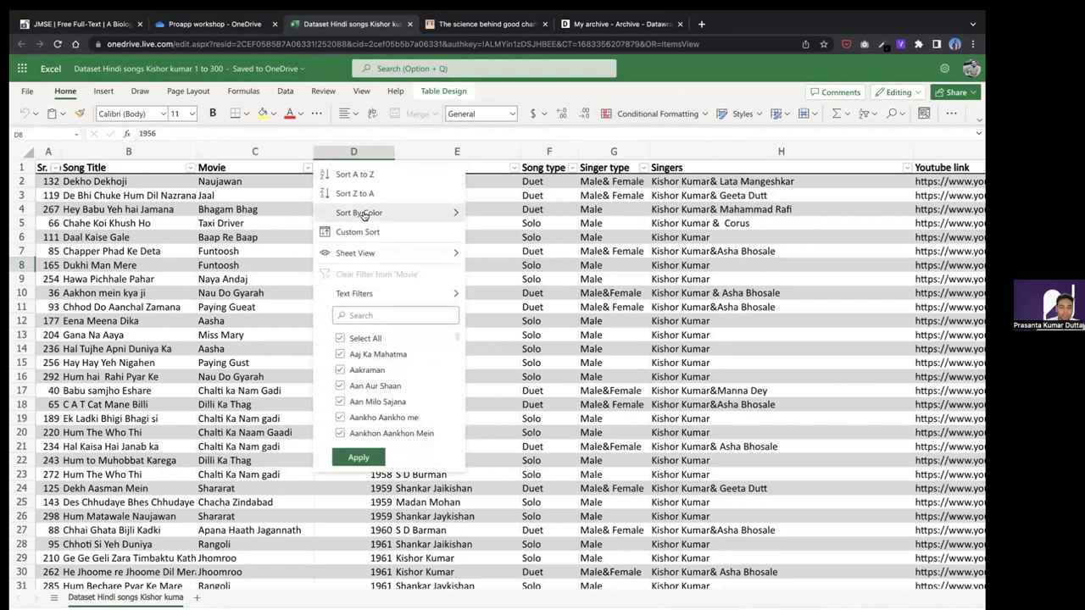
{"action": "left_click", "coordinate": [238, 222]}
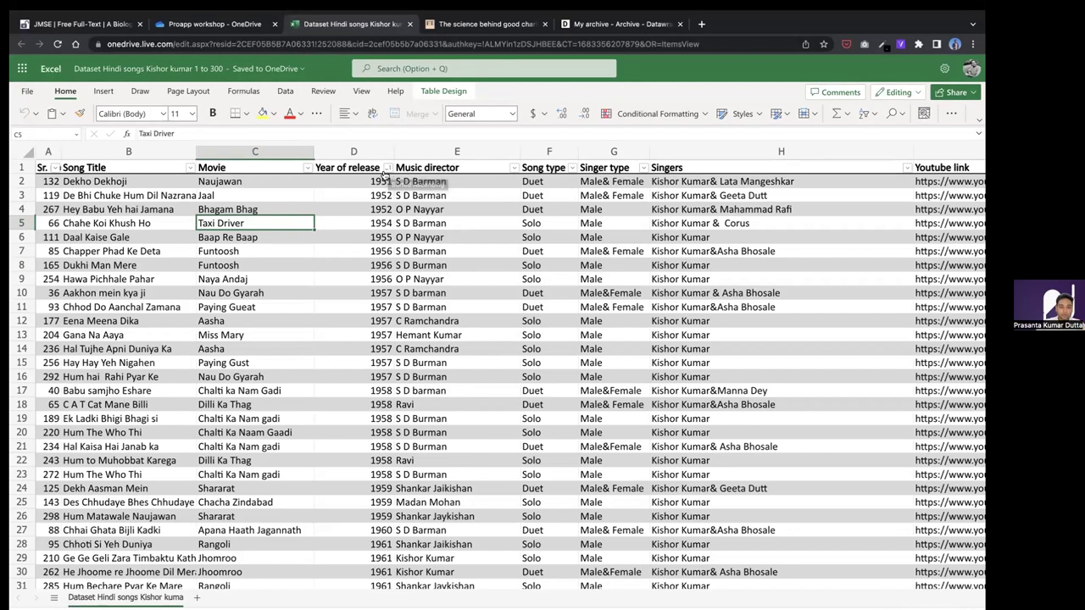
- Sort the songs table by Year of release, first smallest to largest and then largest to smallest
{"action": "left_click", "coordinate": [387, 168]}
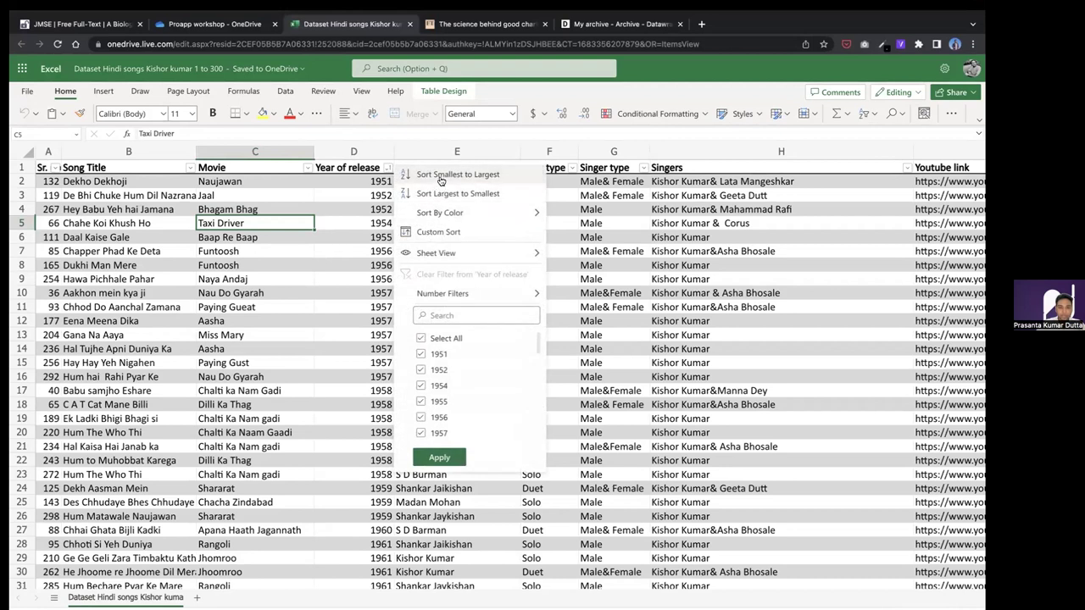
{"action": "left_click", "coordinate": [449, 178]}
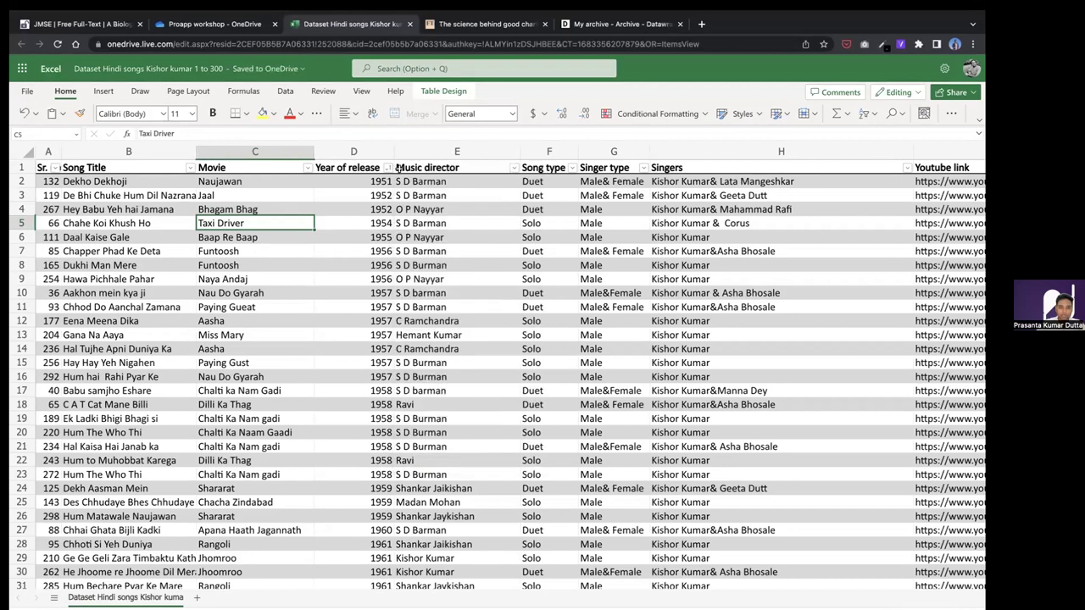
{"action": "left_click", "coordinate": [388, 167]}
{"action": "left_click", "coordinate": [421, 193]}
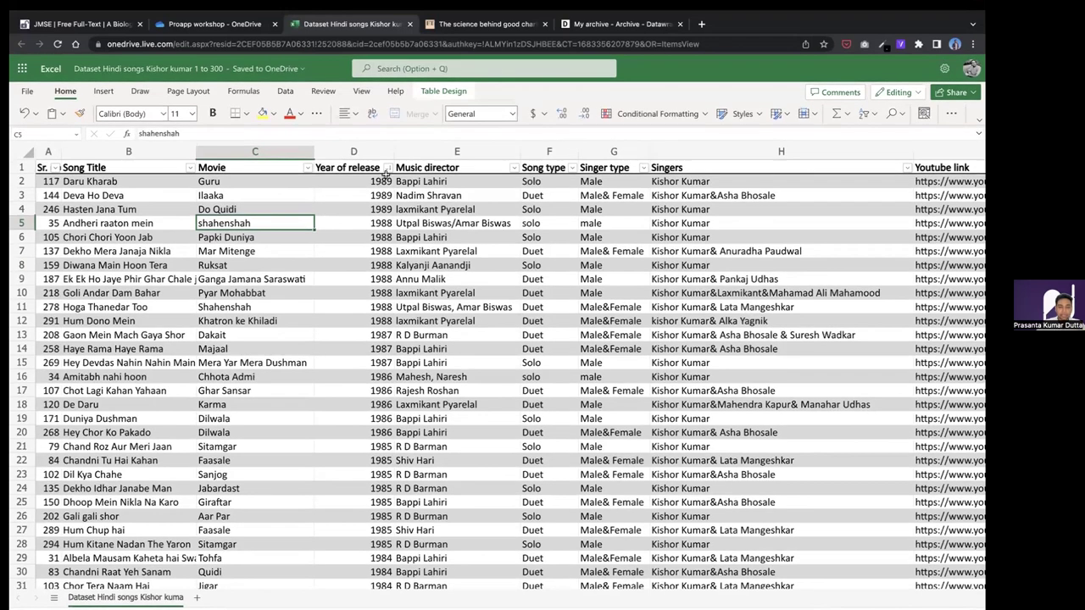
- Sort the songs table by Year of release from smallest to largest
{"action": "left_click", "coordinate": [389, 168]}
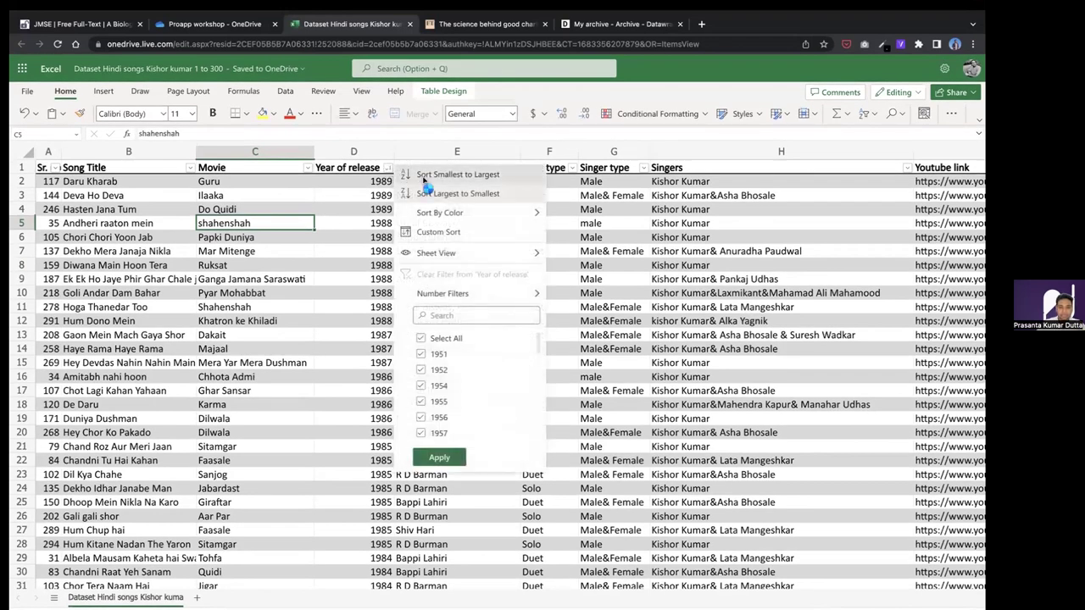
{"action": "left_click", "coordinate": [422, 178]}
{"action": "left_click", "coordinate": [474, 264]}
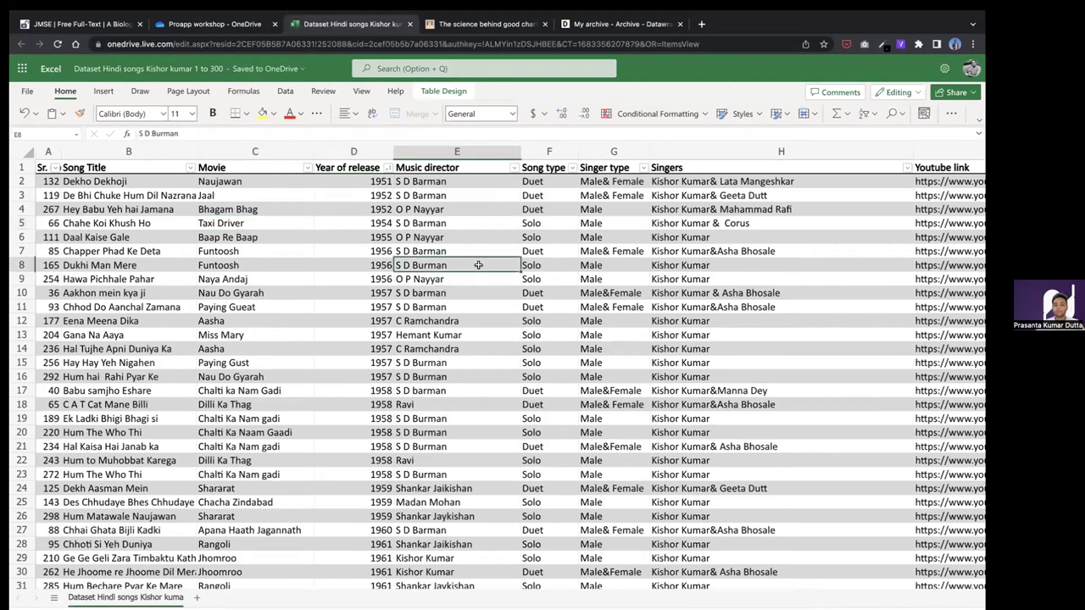
- Examine the Year of release values of the earliest songs, including the two 1952 rows, and dismiss the feedback prompt
{"action": "left_click_drag", "start_coordinate": [370, 195], "coordinate": [349, 206]}
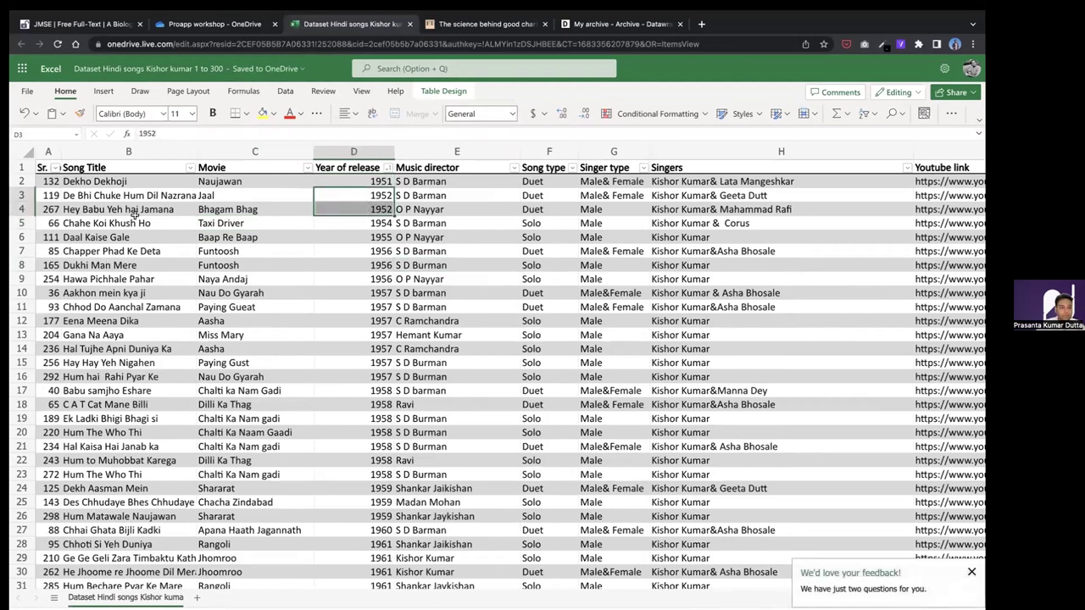
{"action": "left_click", "coordinate": [484, 221]}
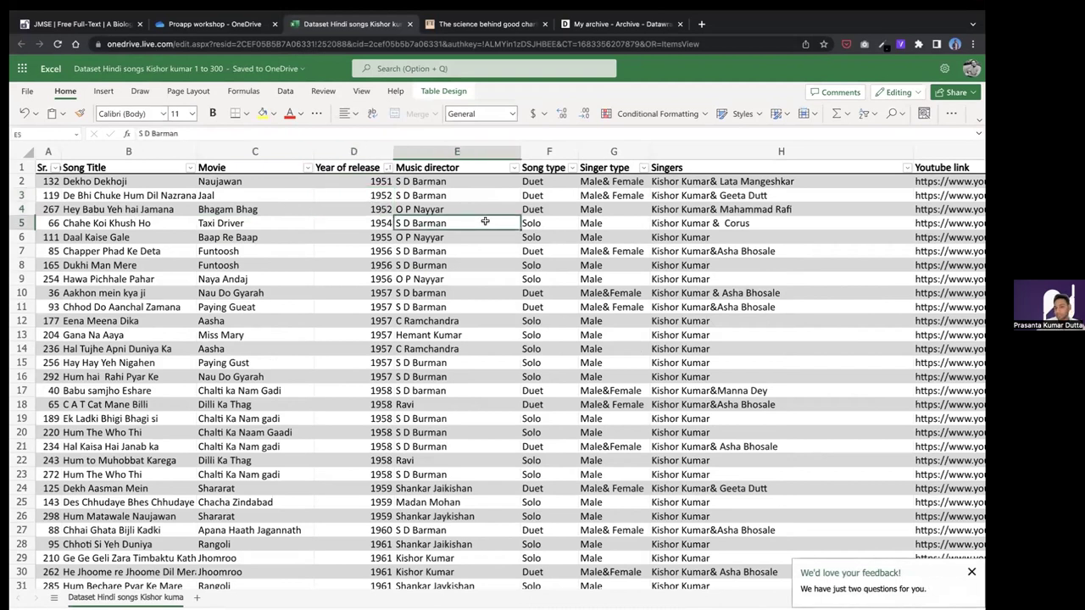
{"action": "left_click", "coordinate": [374, 194]}
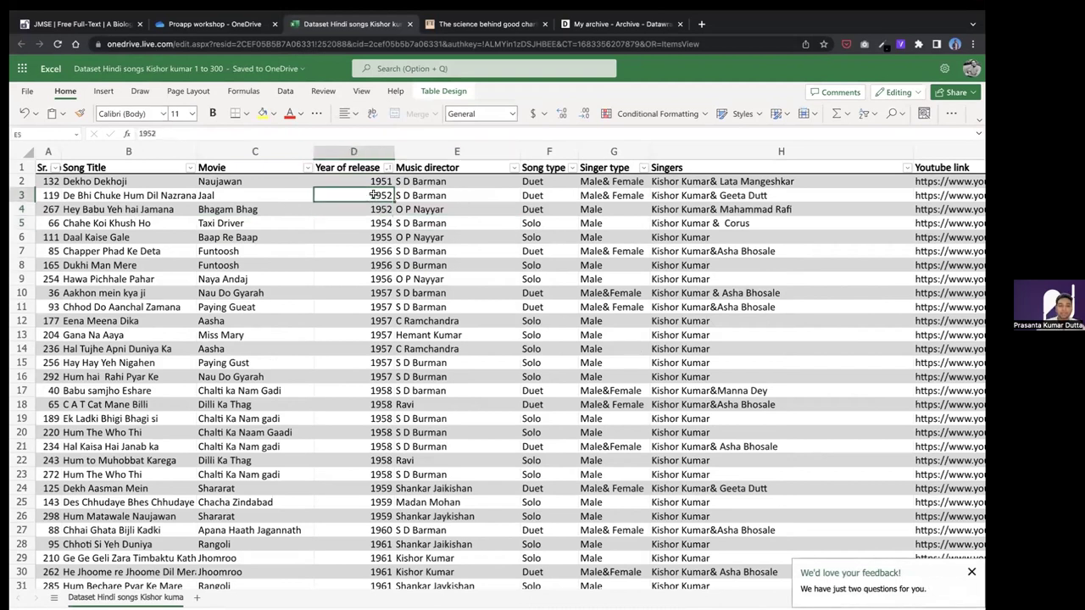
{"action": "left_click", "coordinate": [363, 212]}
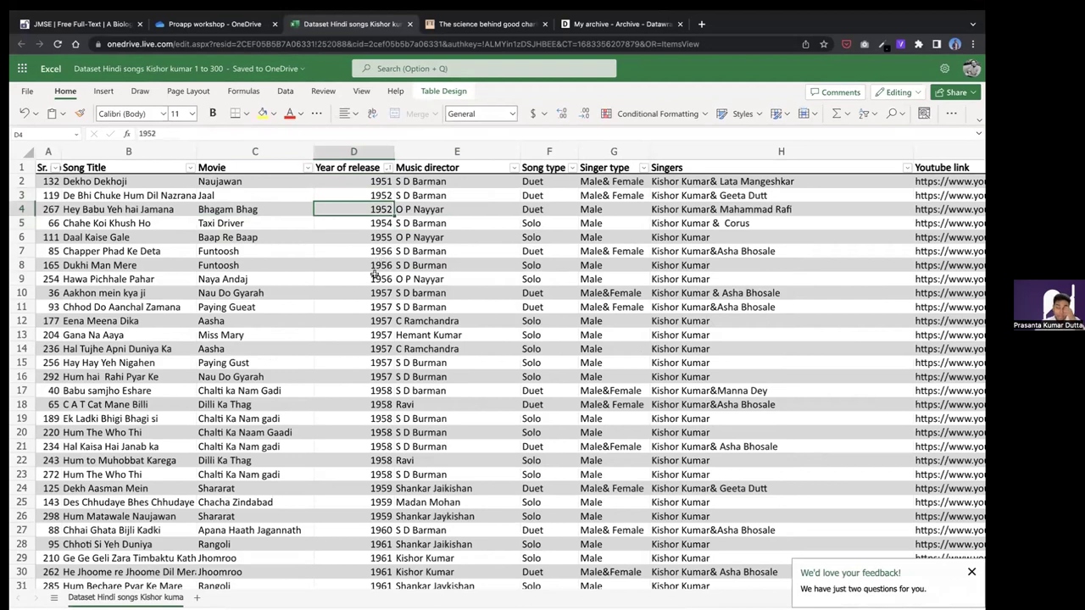
{"action": "left_click", "coordinate": [365, 308]}
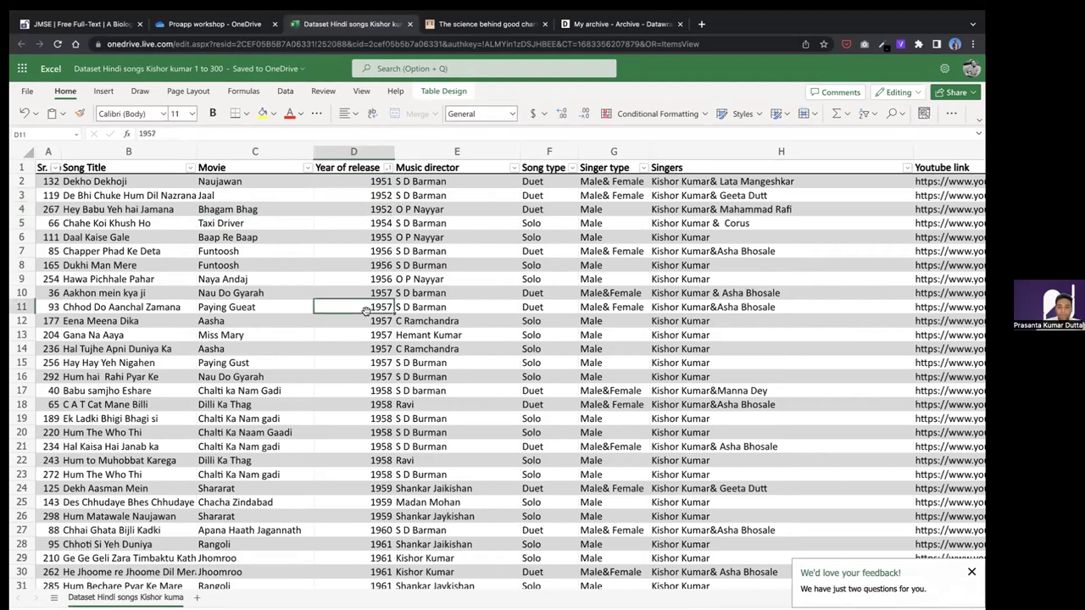
{"action": "left_click", "coordinate": [971, 571]}
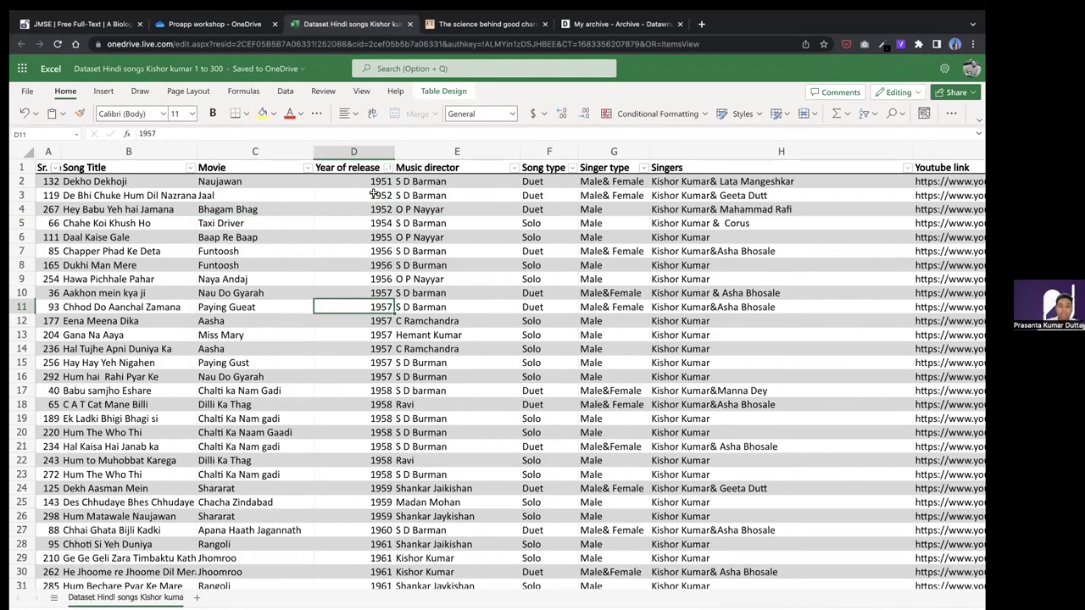
- Compare how the earliest songs repeat the same release year, and check their Song type and Music director entries
{"action": "left_click", "coordinate": [373, 195]}
{"action": "left_click", "coordinate": [373, 222]}
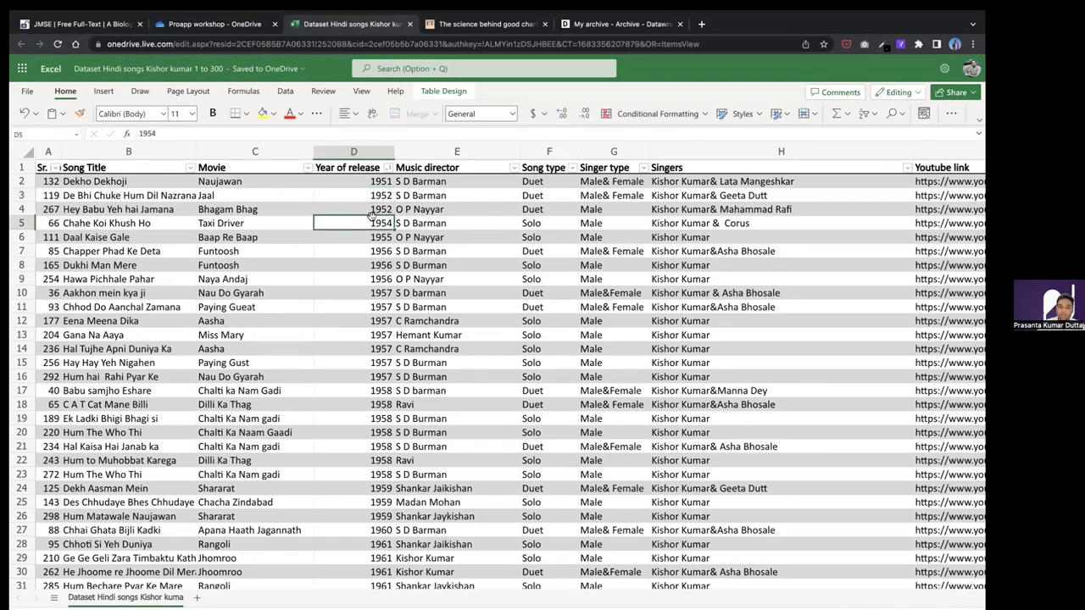
{"action": "left_click", "coordinate": [354, 185]}
{"action": "left_click", "coordinate": [364, 200]}
{"action": "left_click", "coordinate": [366, 209]}
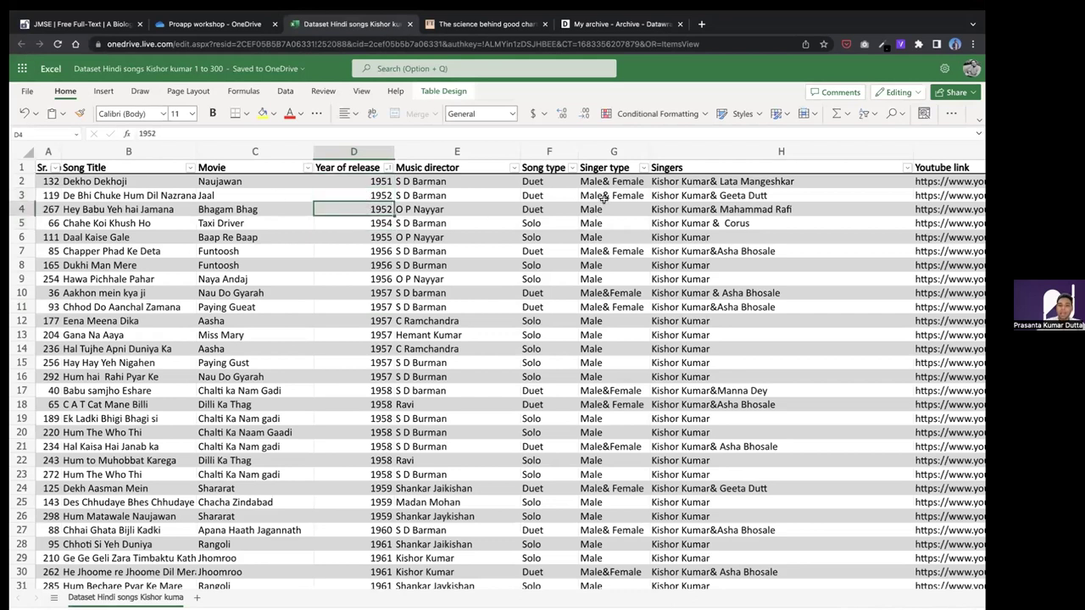
{"action": "left_click", "coordinate": [534, 209]}
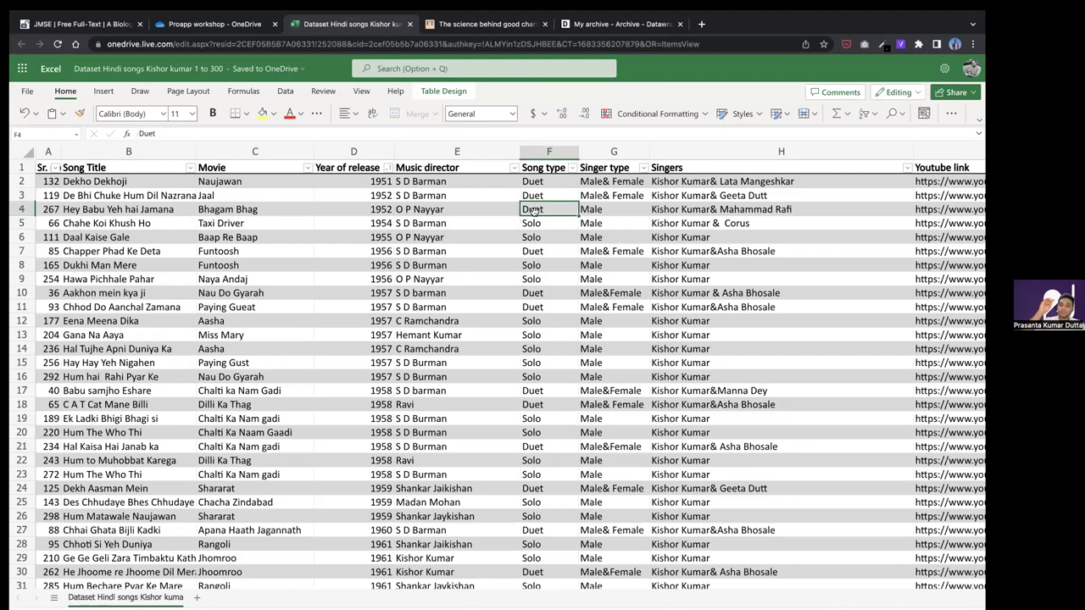
{"action": "left_click", "coordinate": [382, 210]}
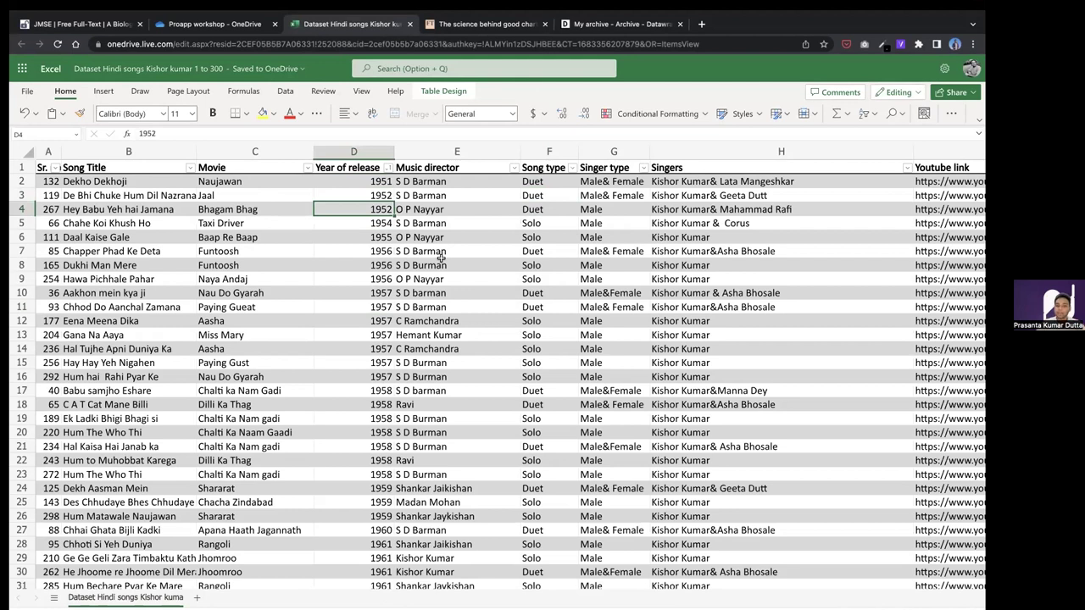
{"action": "left_click", "coordinate": [427, 293]}
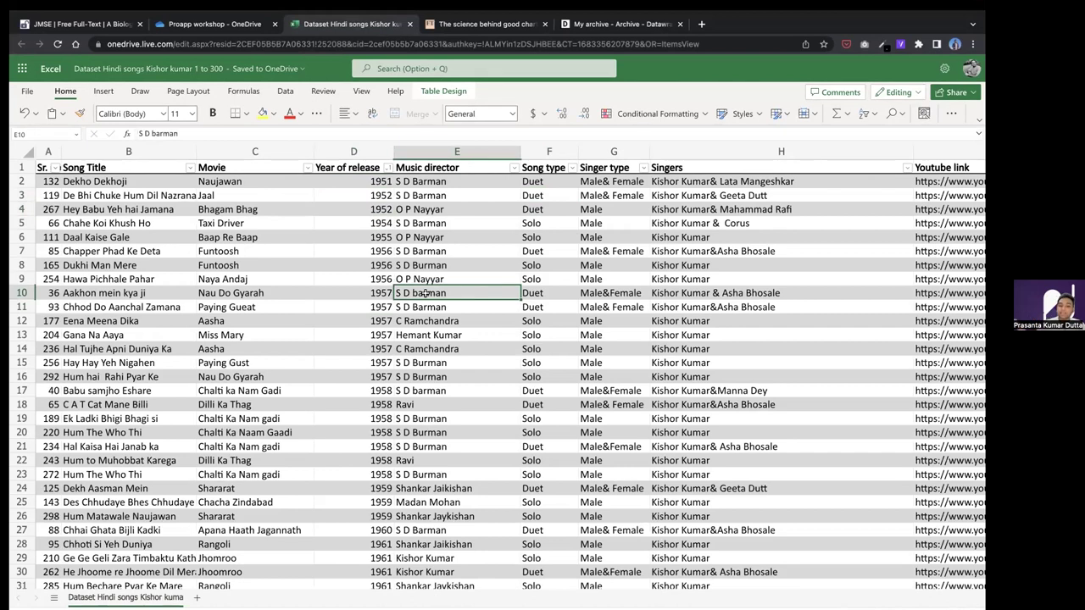
{"action": "left_click", "coordinate": [374, 259]}
- Insert the recommended PivotTable "Count of 'Singers' and 'Song type'" from the whole songs table (Table1) on a new sheet
{"action": "left_click", "coordinate": [346, 224]}
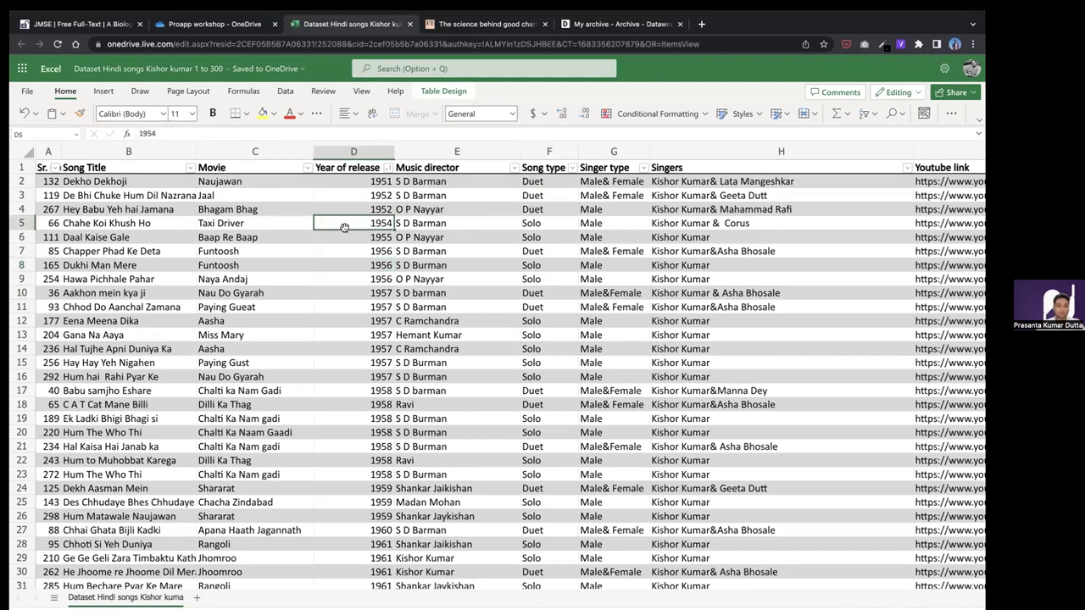
{"action": "key", "text": "ctrl+a"}
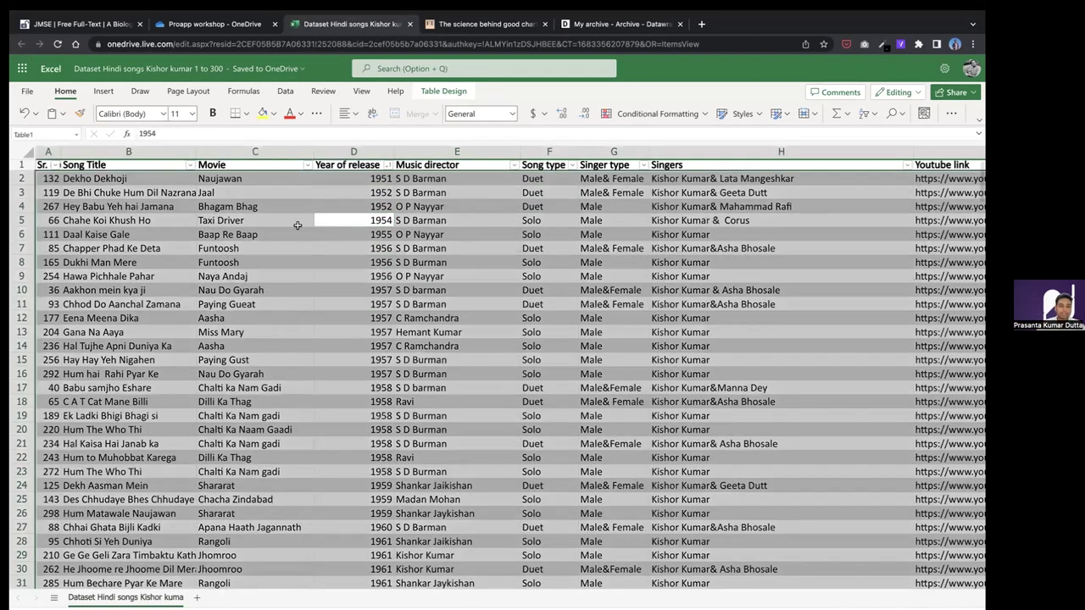
{"action": "left_click", "coordinate": [104, 91]}
{"action": "left_click", "coordinate": [66, 117]}
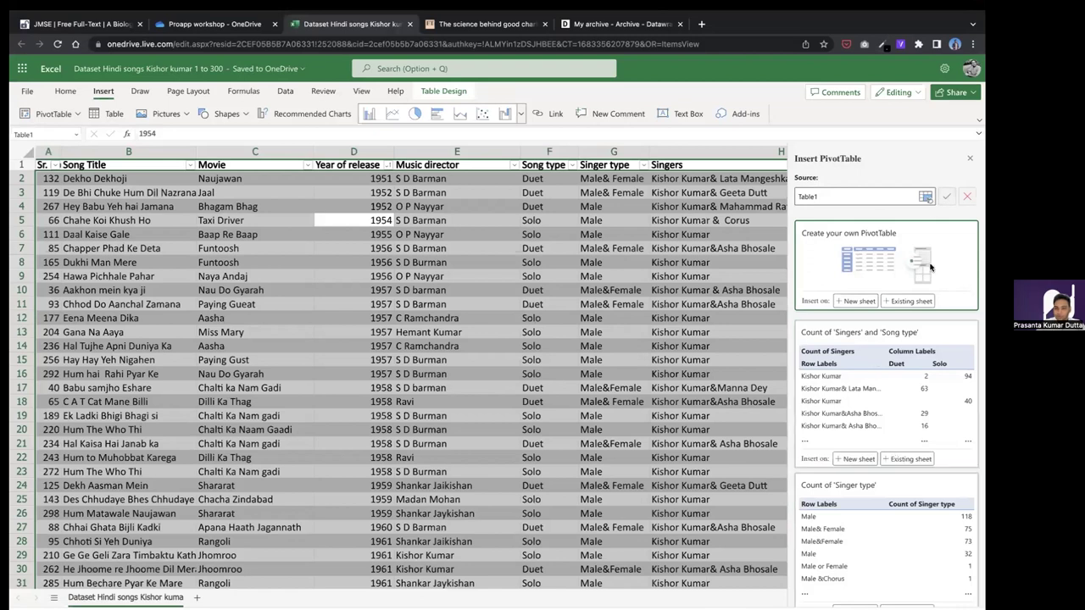
{"action": "left_click", "coordinate": [948, 200]}
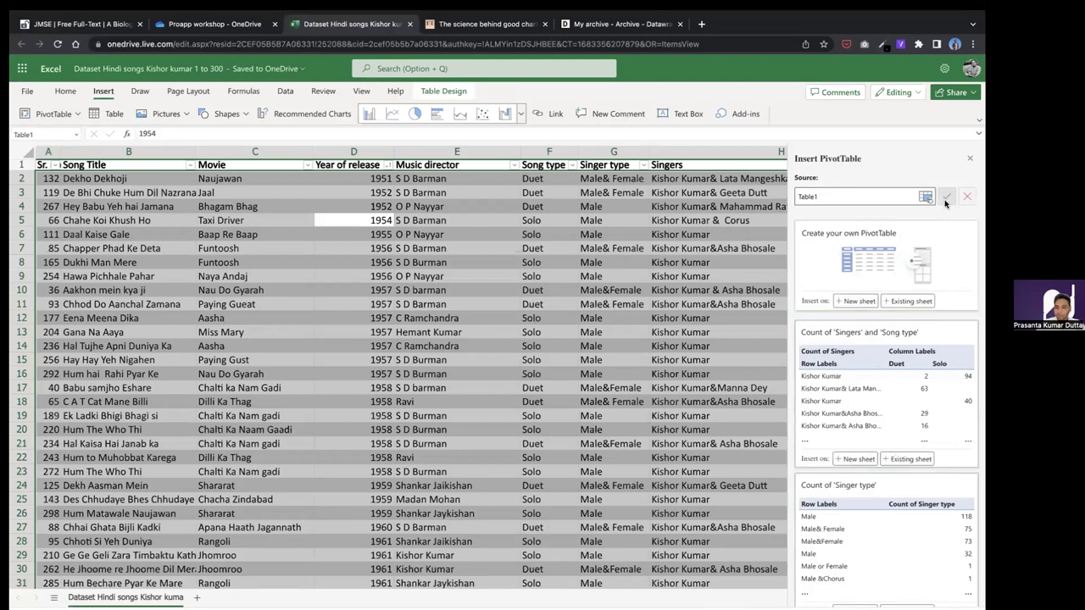
{"action": "left_click", "coordinate": [849, 458]}
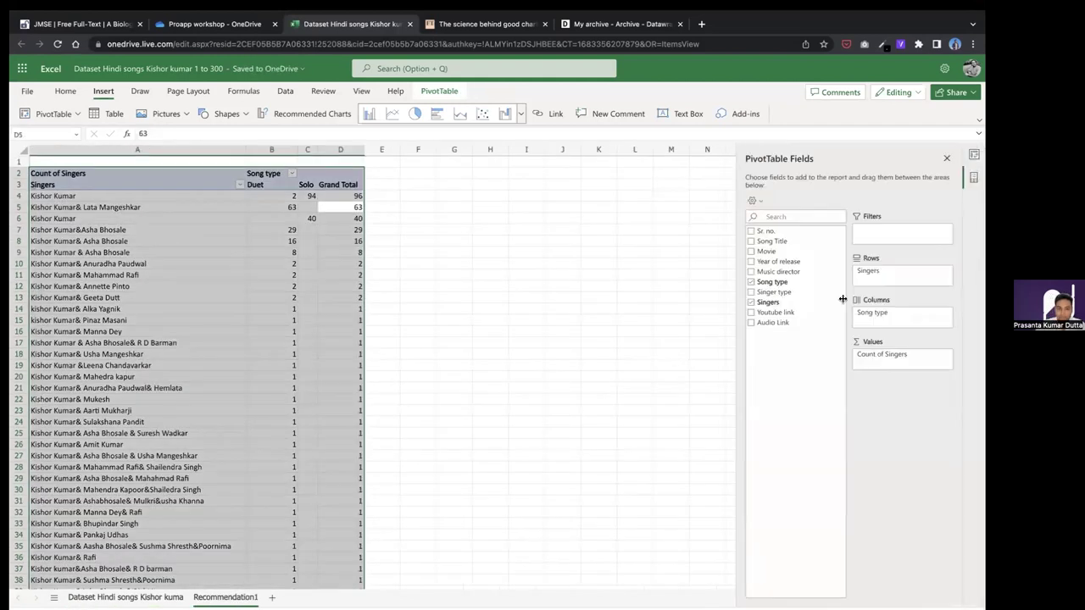
- Review the recommended PivotTables and insert a blank PivotTable based on Table1 on a new sheet
{"action": "left_click", "coordinate": [487, 273]}
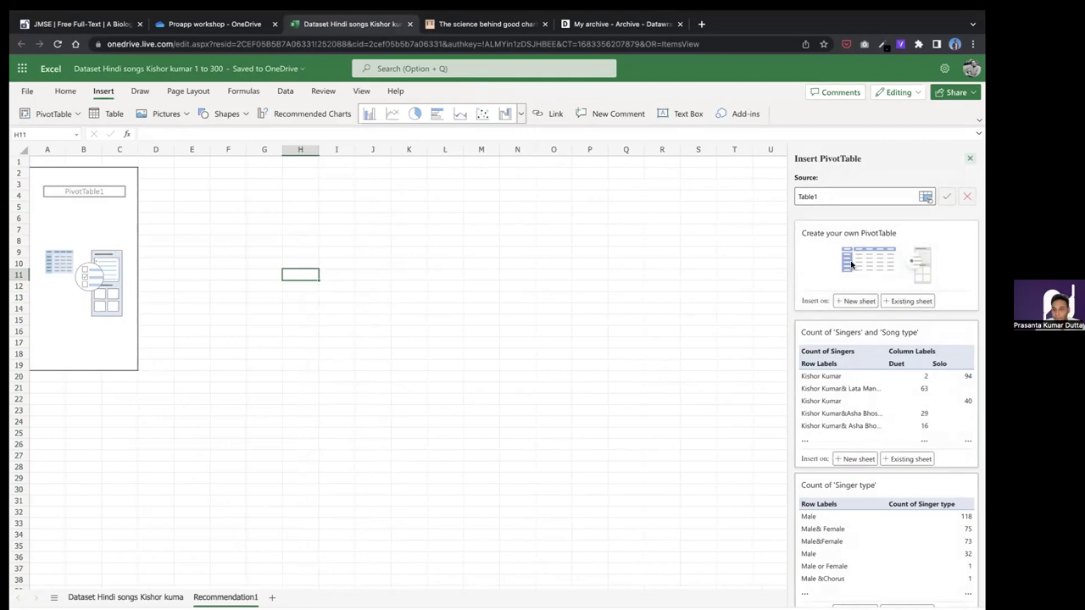
{"action": "scroll", "coordinate": [872, 444], "scroll_direction": "down", "scroll_amount": 1}
{"action": "scroll", "coordinate": [872, 444], "scroll_direction": "down", "scroll_amount": 3}
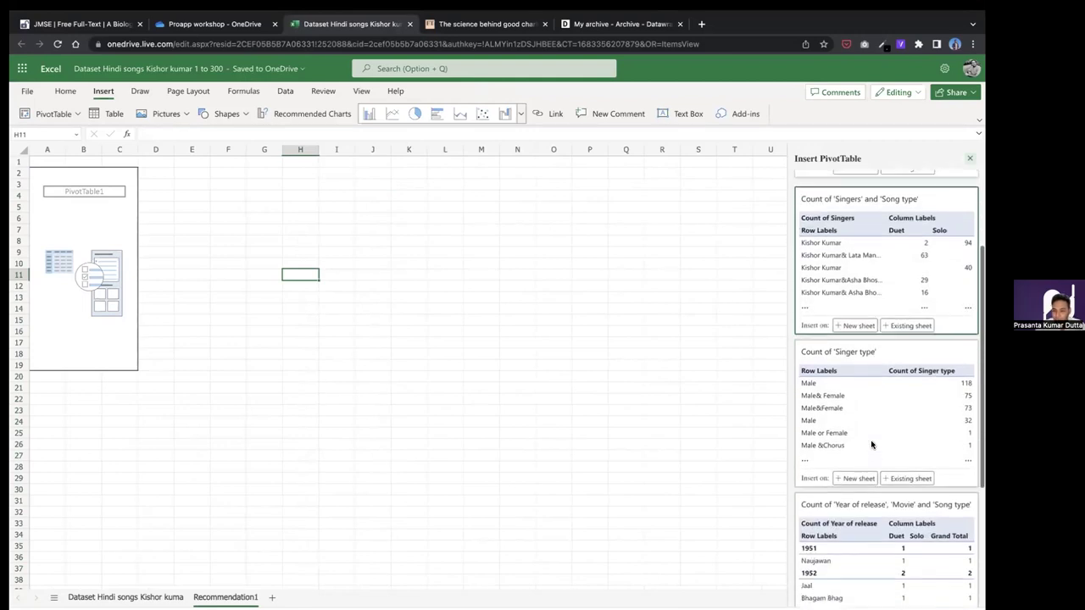
{"action": "scroll", "coordinate": [872, 444], "scroll_direction": "up", "scroll_amount": 4}
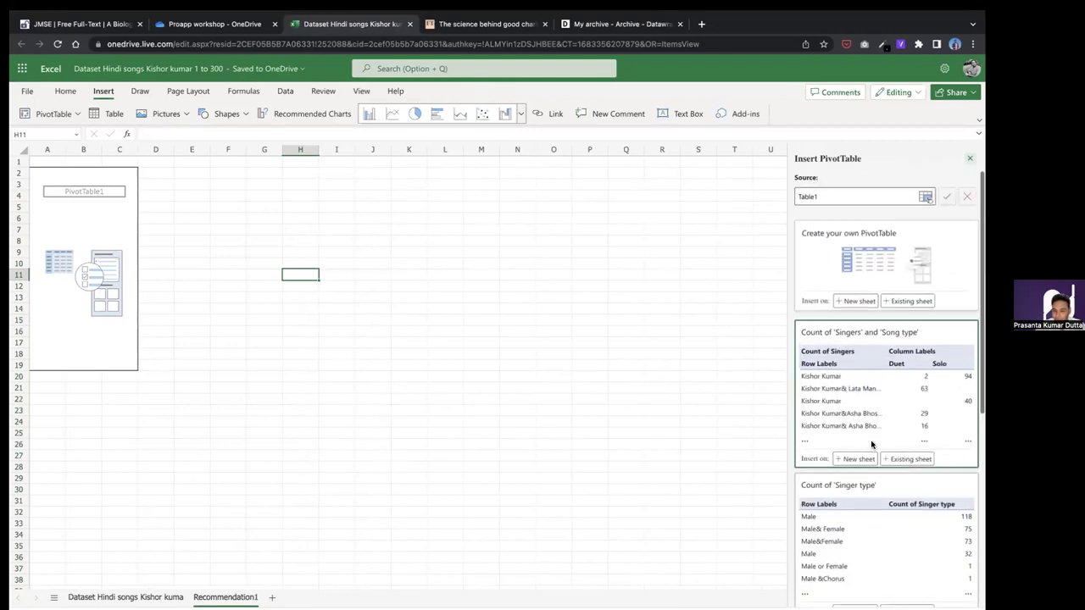
{"action": "left_click", "coordinate": [847, 301]}
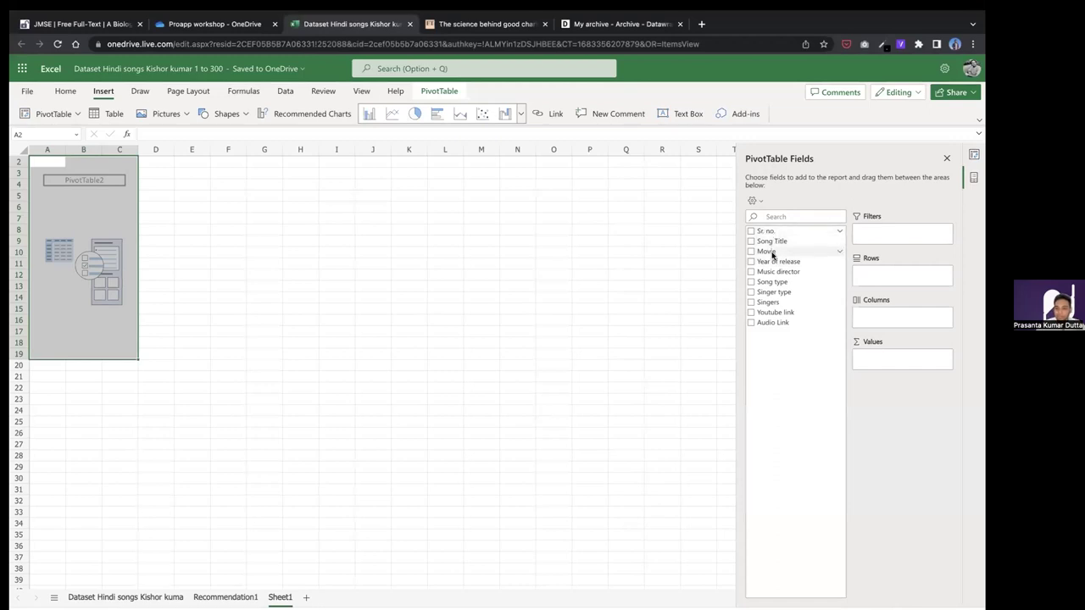
- Set the PivotTable to use Year of release as rows and the count of Song Title as values
{"action": "left_click_drag", "start_coordinate": [769, 263], "coordinate": [882, 279]}
{"action": "left_click", "coordinate": [95, 237]}
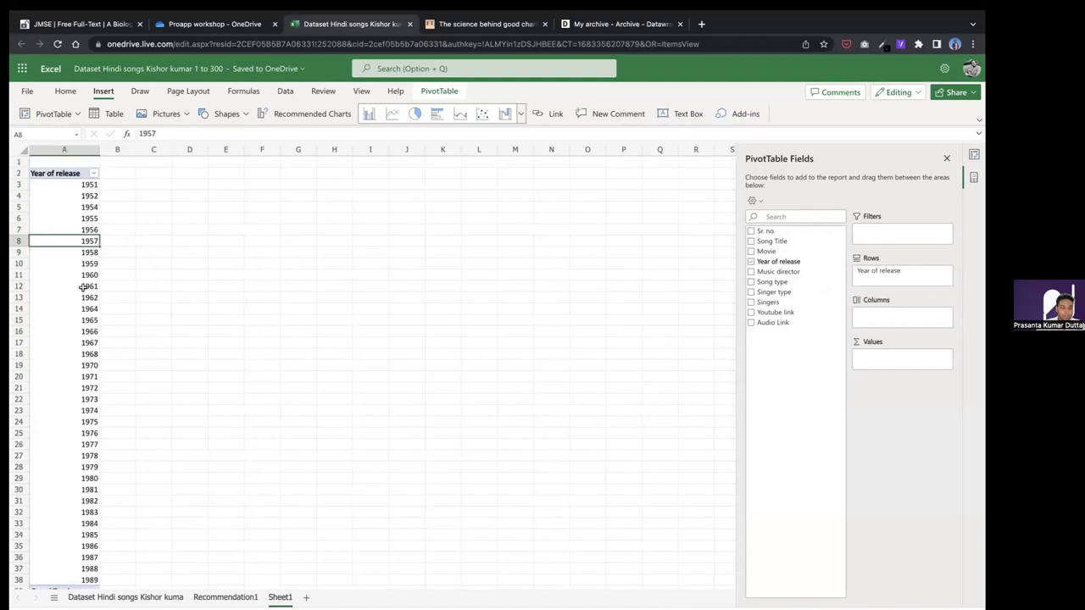
{"action": "left_click", "coordinate": [69, 332]}
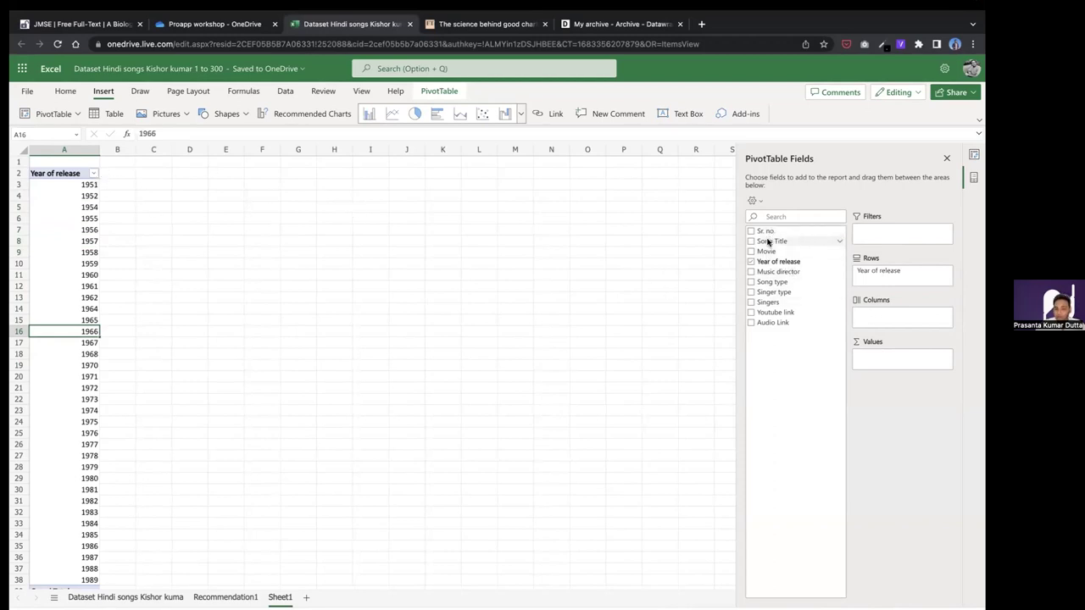
{"action": "left_click_drag", "start_coordinate": [767, 243], "coordinate": [877, 360]}
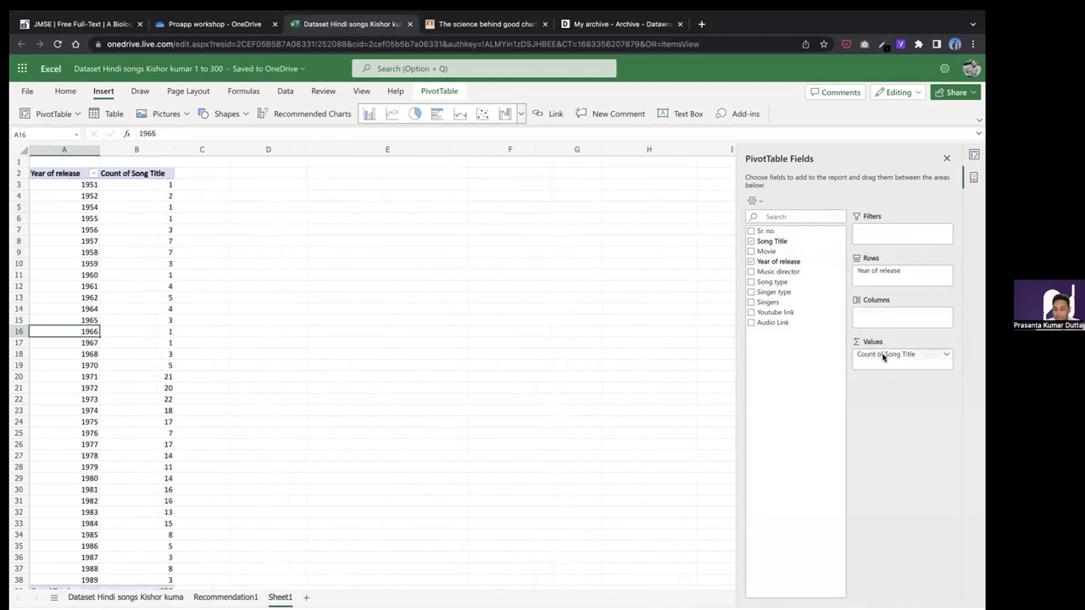
- Examine the song counts for each release year down to the Grand Total row
{"action": "left_click", "coordinate": [153, 199]}
{"action": "left_click_drag", "start_coordinate": [84, 183], "coordinate": [150, 486]}
{"action": "scroll", "coordinate": [148, 489], "scroll_direction": "down", "scroll_amount": 3}
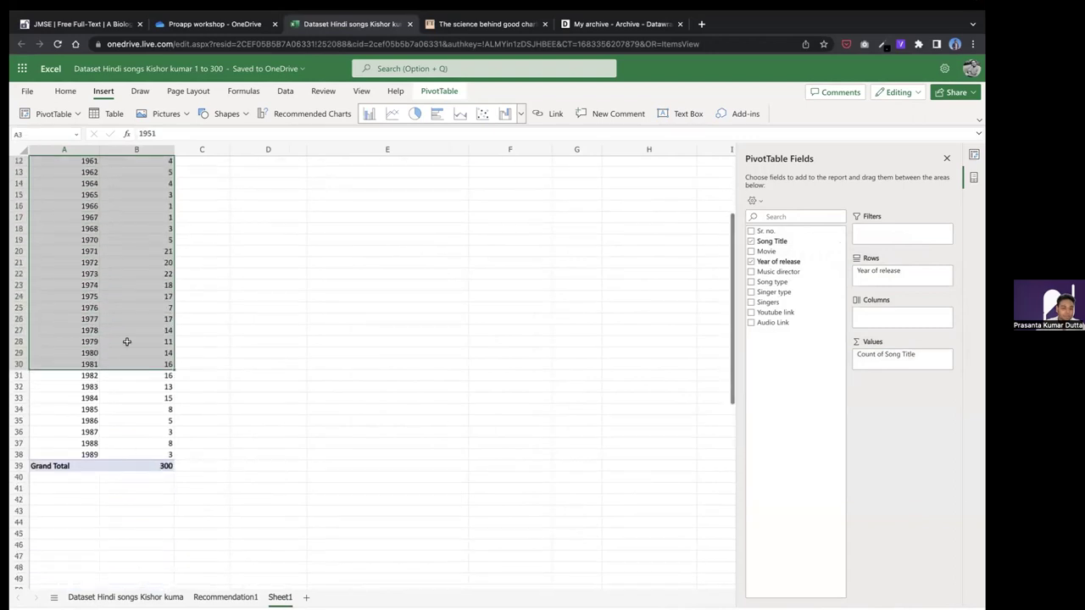
{"action": "left_click", "coordinate": [152, 465]}
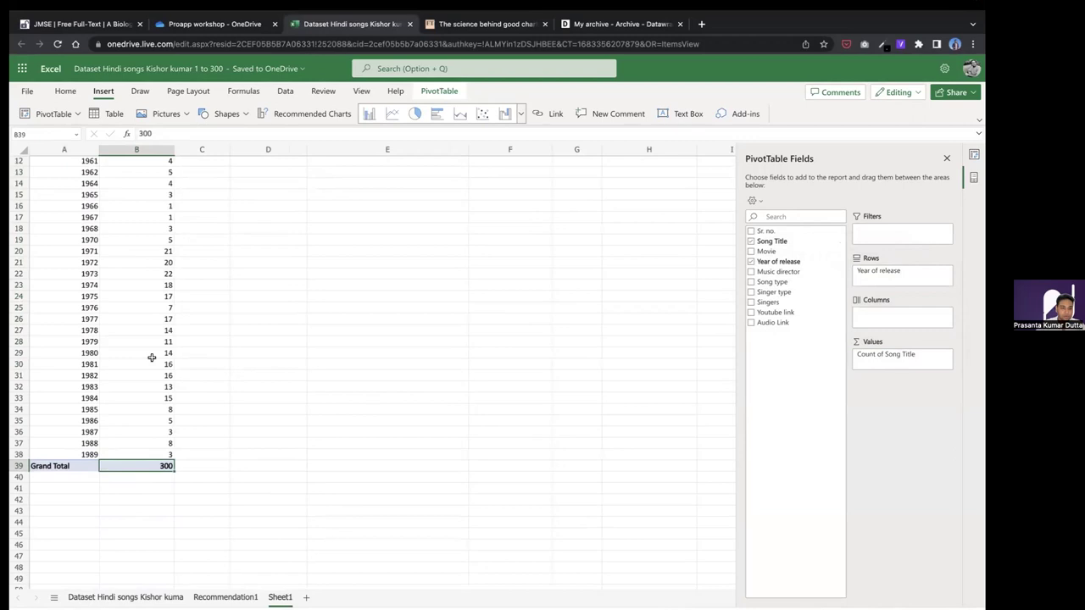
- Add Song type as the PivotTable's columns and look over the yearly Duet and Solo counts
{"action": "scroll", "coordinate": [150, 359], "scroll_direction": "up", "scroll_amount": 3}
{"action": "left_click", "coordinate": [150, 240]}
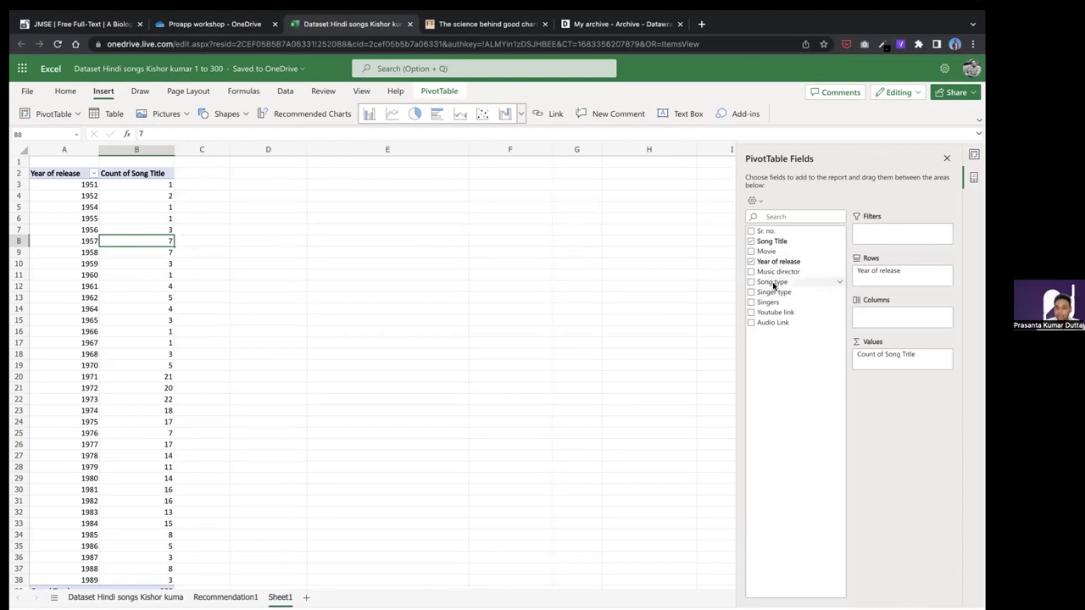
{"action": "left_click_drag", "start_coordinate": [772, 286], "coordinate": [881, 323]}
{"action": "left_click", "coordinate": [120, 187]}
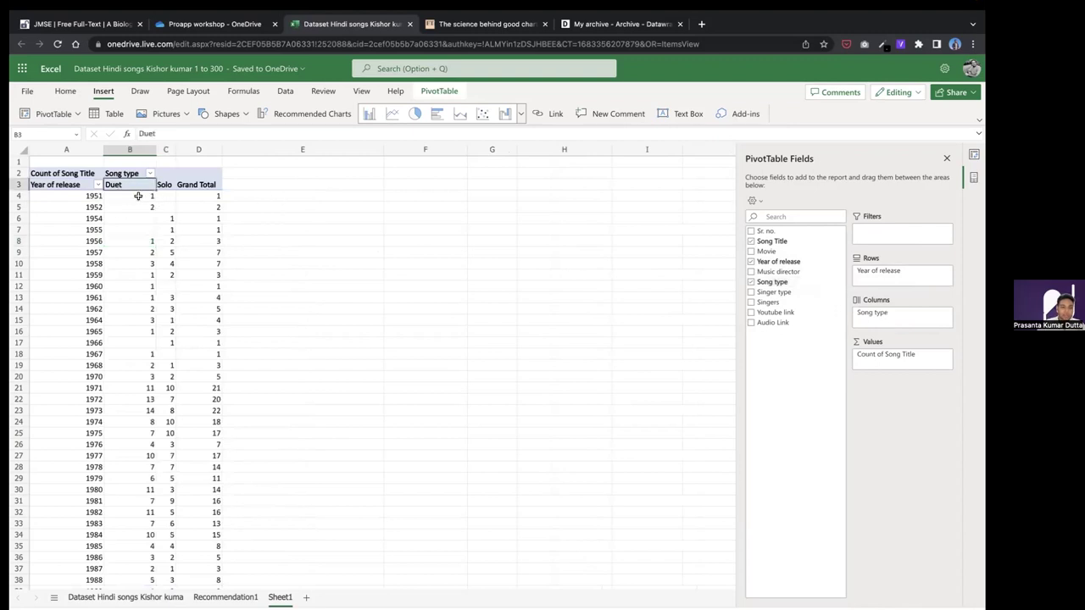
{"action": "left_click", "coordinate": [131, 197]}
{"action": "left_click", "coordinate": [166, 197]}
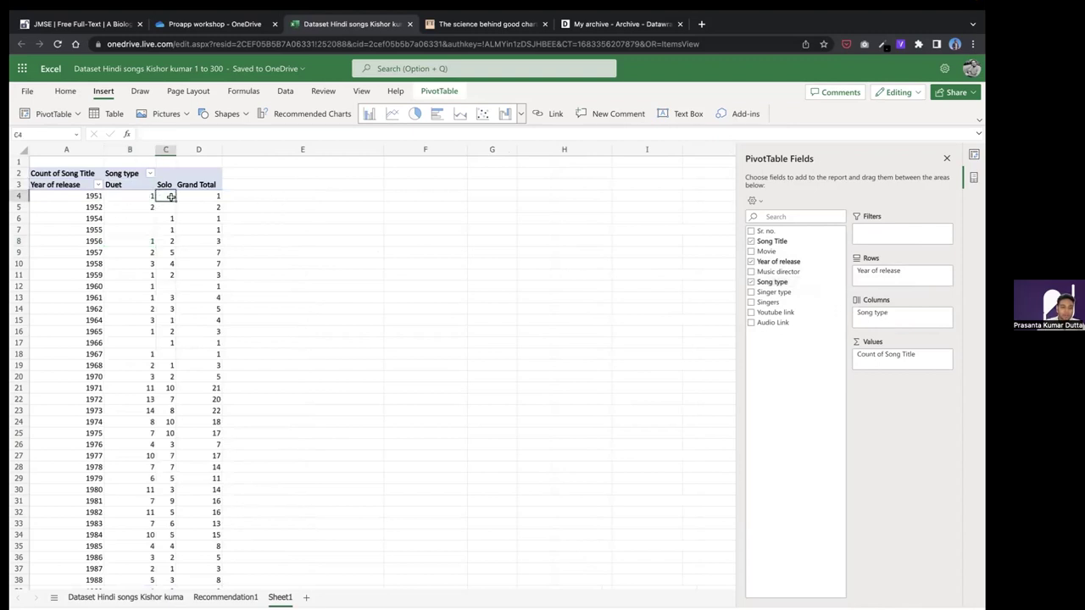
{"action": "left_click", "coordinate": [196, 196]}
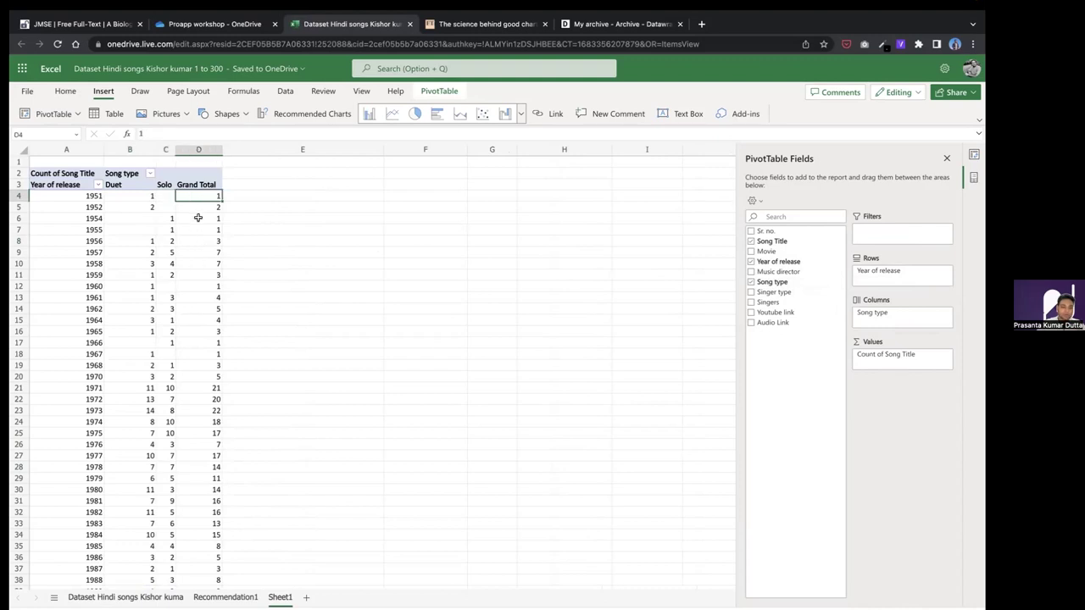
{"action": "scroll", "coordinate": [183, 337], "scroll_direction": "down", "scroll_amount": 7}
{"action": "scroll", "coordinate": [183, 337], "scroll_direction": "up", "scroll_amount": 7}
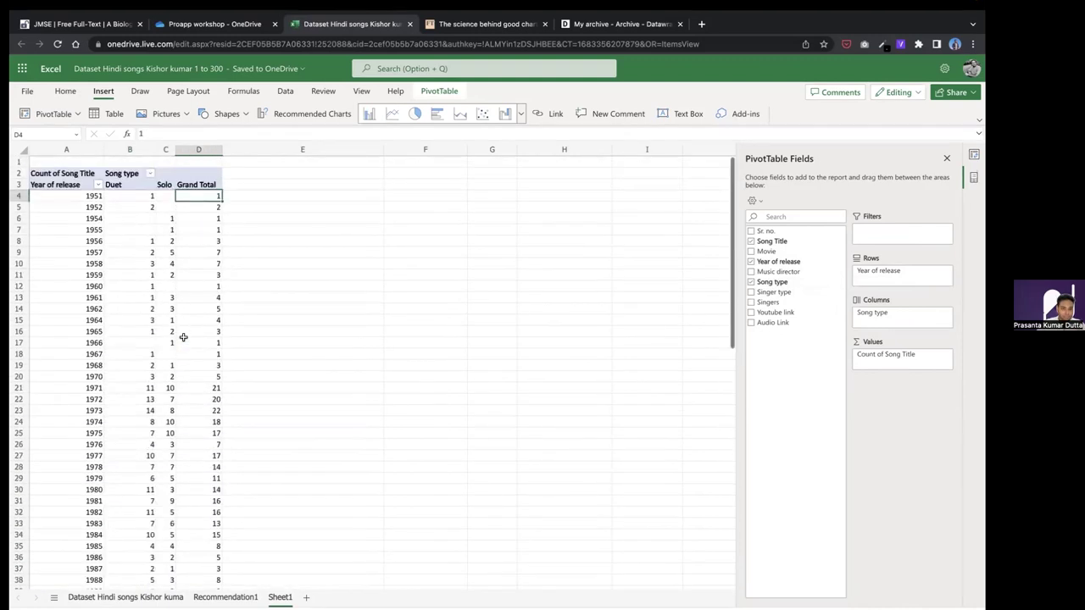
- Remove the Grand Total column from the PivotTable
{"action": "left_click", "coordinate": [194, 184]}
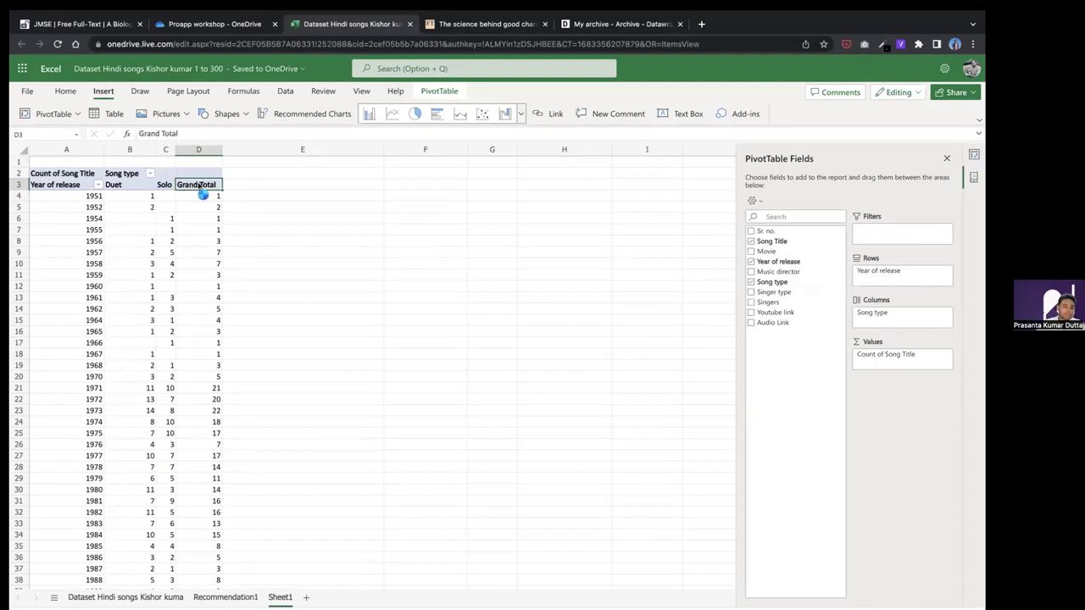
{"action": "right_click", "coordinate": [199, 185]}
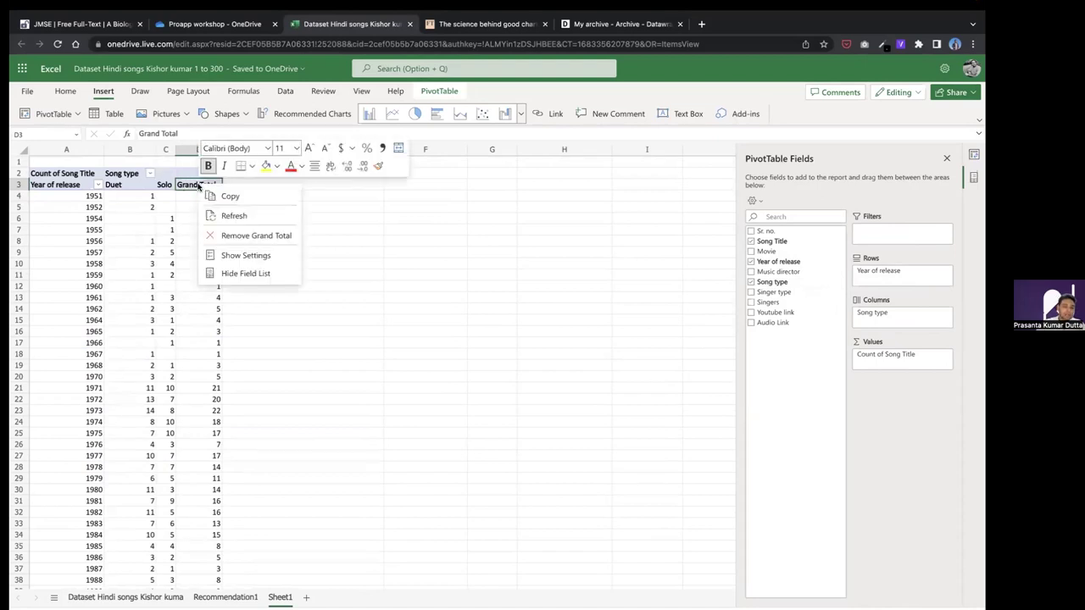
{"action": "left_click", "coordinate": [236, 237]}
- Remove the Grand Total row beneath the last release year in the PivotTable
{"action": "scroll", "coordinate": [150, 238], "scroll_direction": "down", "scroll_amount": 7}
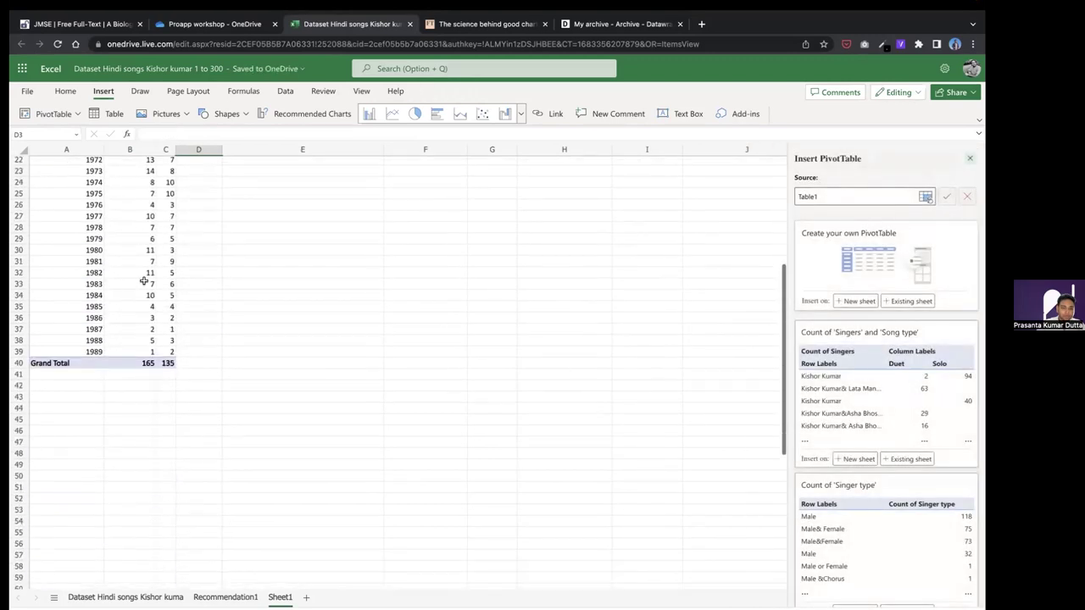
{"action": "left_click", "coordinate": [118, 363]}
{"action": "right_click", "coordinate": [119, 364]}
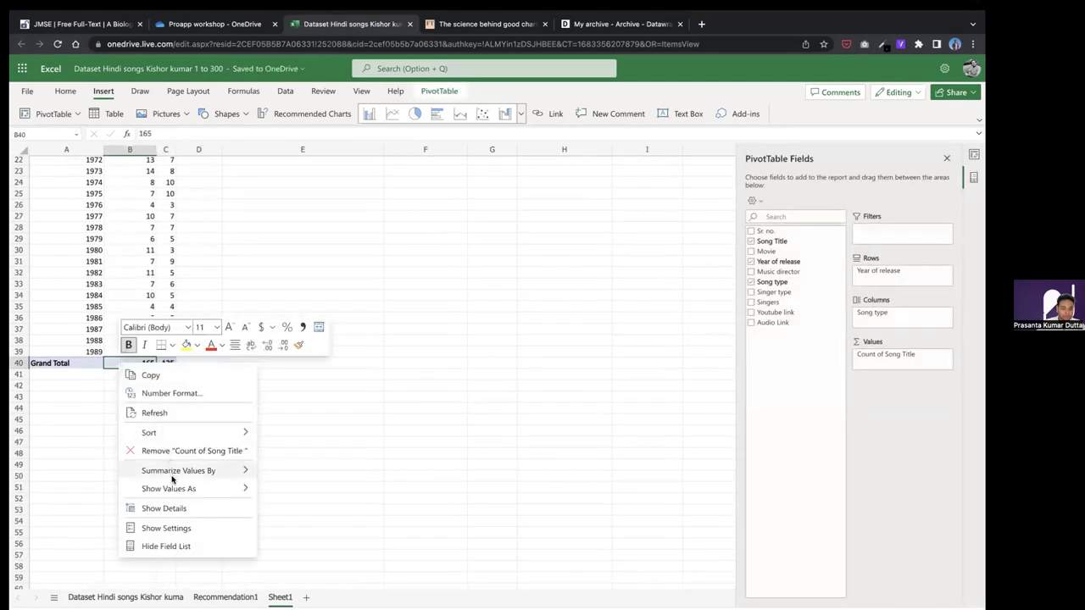
{"action": "mouse_move", "coordinate": [174, 492]}
{"action": "mouse_move", "coordinate": [220, 432]}
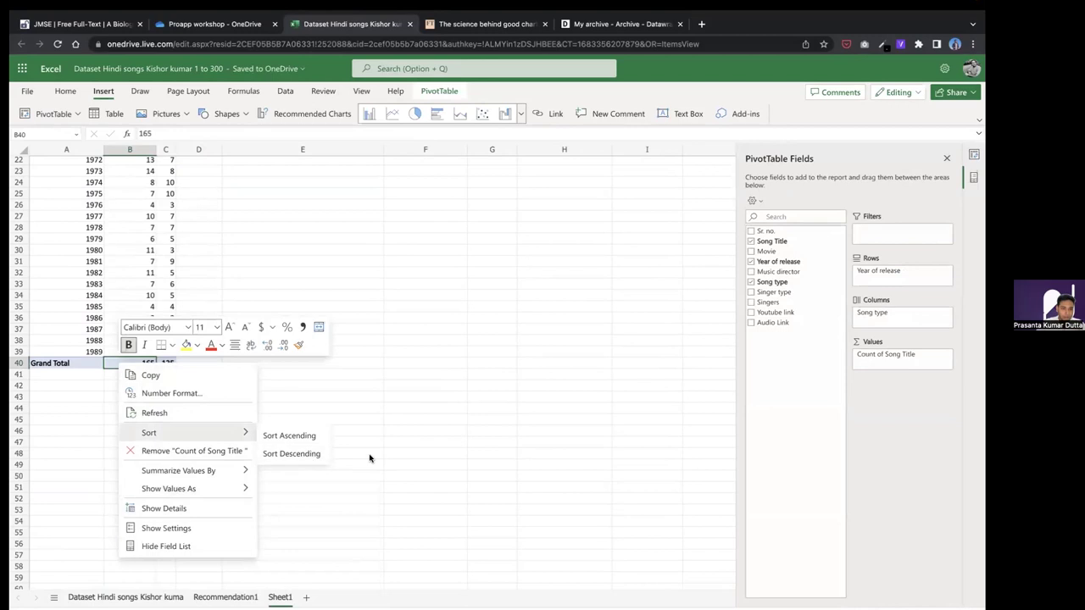
{"action": "left_click", "coordinate": [47, 364]}
{"action": "left_click", "coordinate": [64, 364]}
{"action": "right_click", "coordinate": [66, 366]}
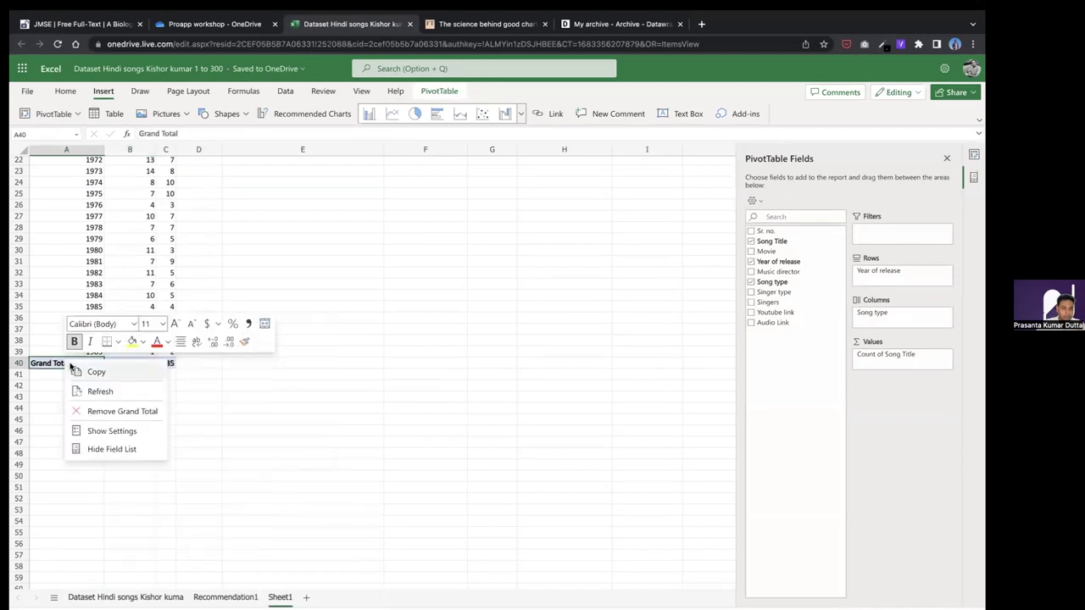
{"action": "left_click", "coordinate": [110, 411]}
{"action": "left_click", "coordinate": [283, 339]}
{"action": "scroll", "coordinate": [283, 339], "scroll_direction": "up", "scroll_amount": 6}
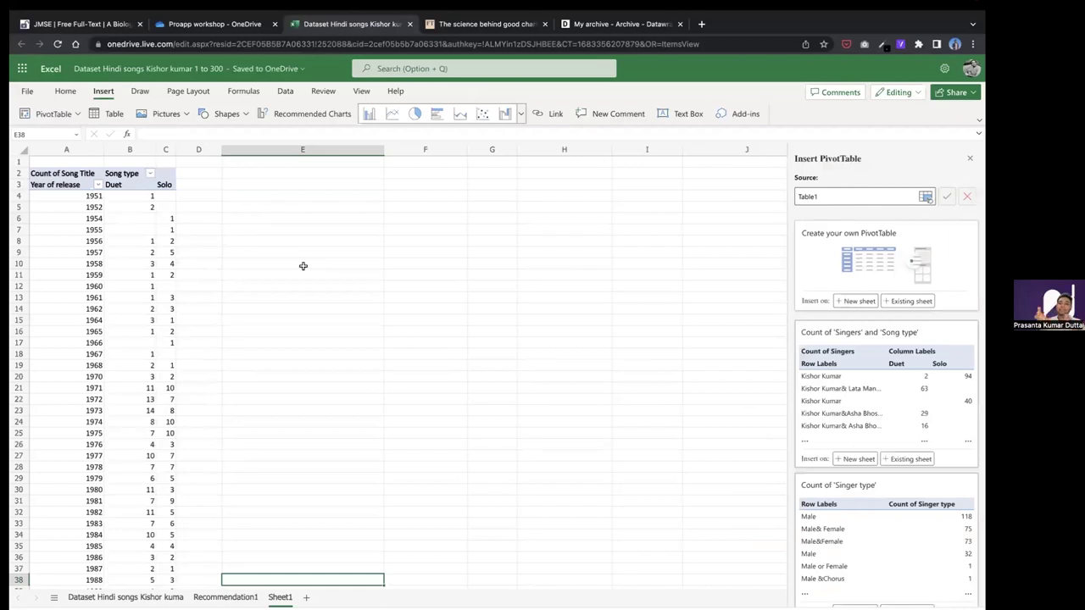
- Insert a clustered column chart from the PivotTable range A3:C39, covering Year of release, Duet and Solo
{"action": "left_click", "coordinate": [85, 208]}
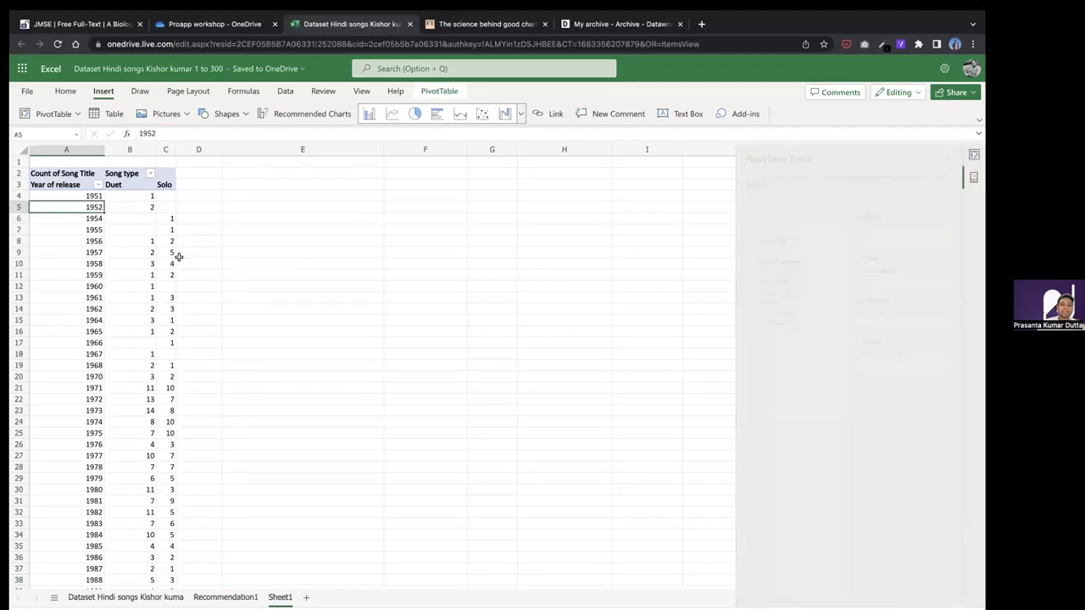
{"action": "left_click", "coordinate": [107, 217]}
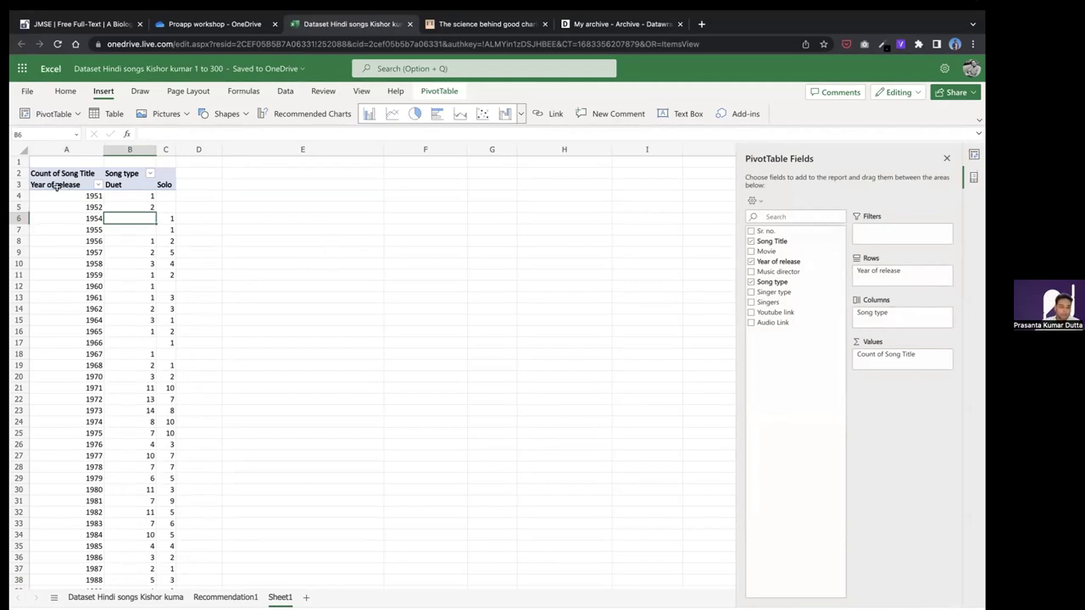
{"action": "left_click_drag", "start_coordinate": [54, 185], "coordinate": [164, 483]}
{"action": "left_click", "coordinate": [105, 91]}
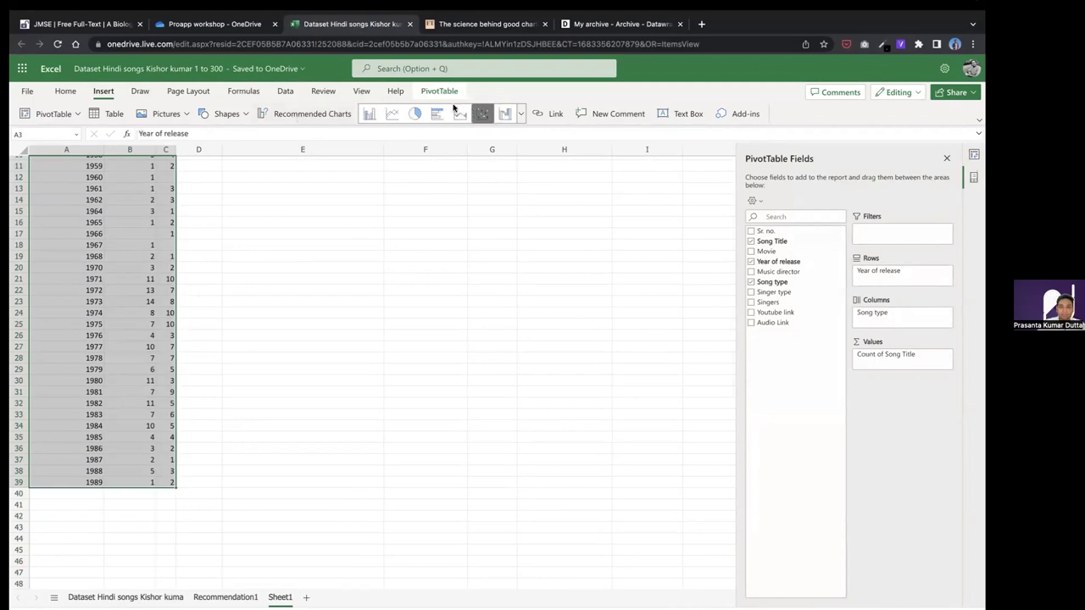
{"action": "left_click", "coordinate": [369, 113]}
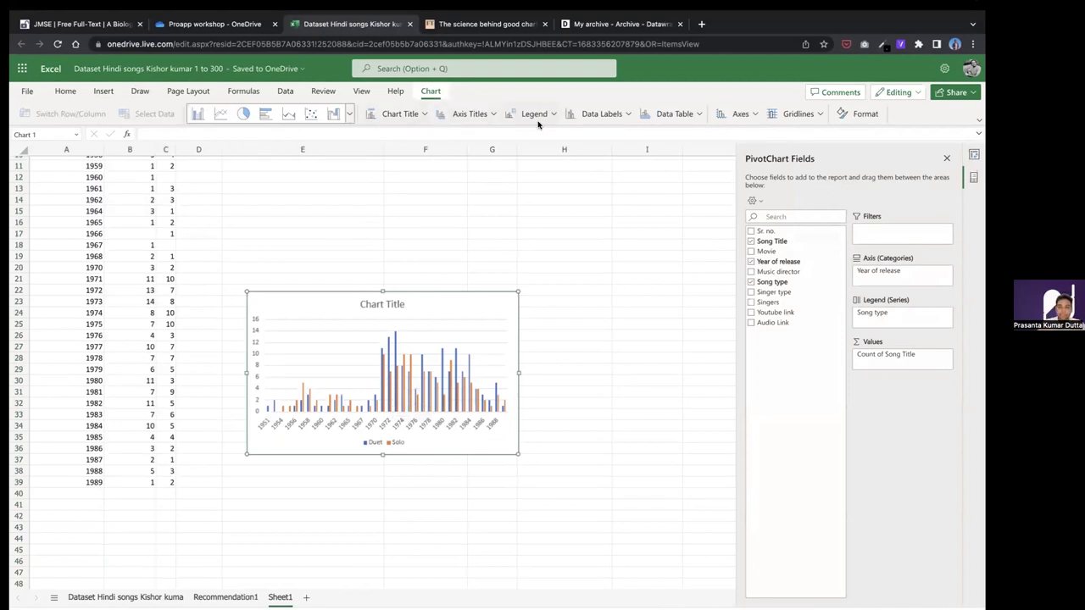
- Change the PivotChart to a stacked column chart and return to the PivotTable's first rows
{"action": "left_click", "coordinate": [348, 114]}
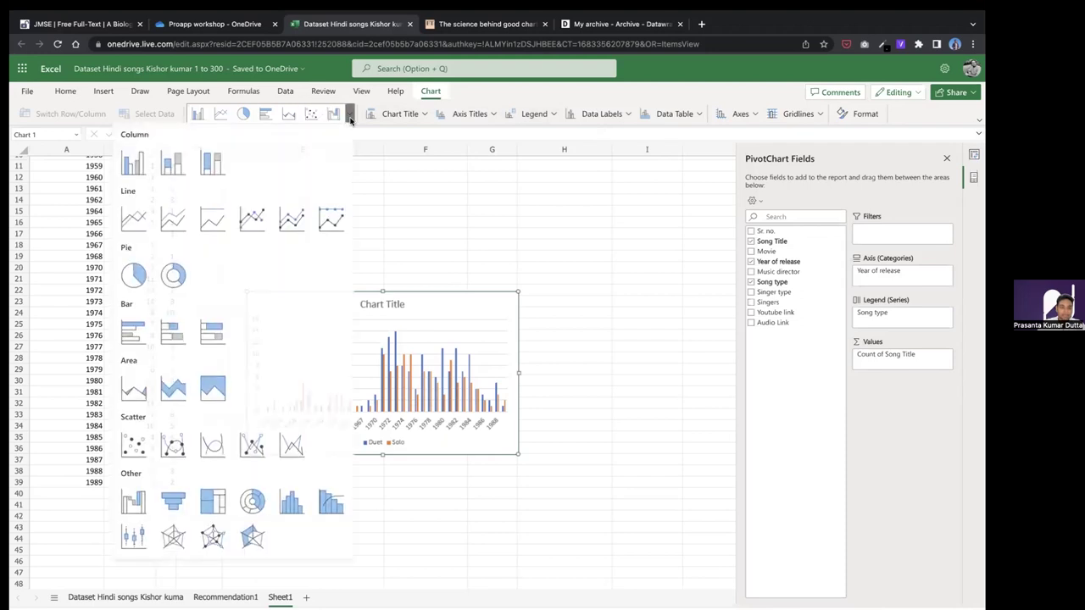
{"action": "left_click", "coordinate": [182, 172]}
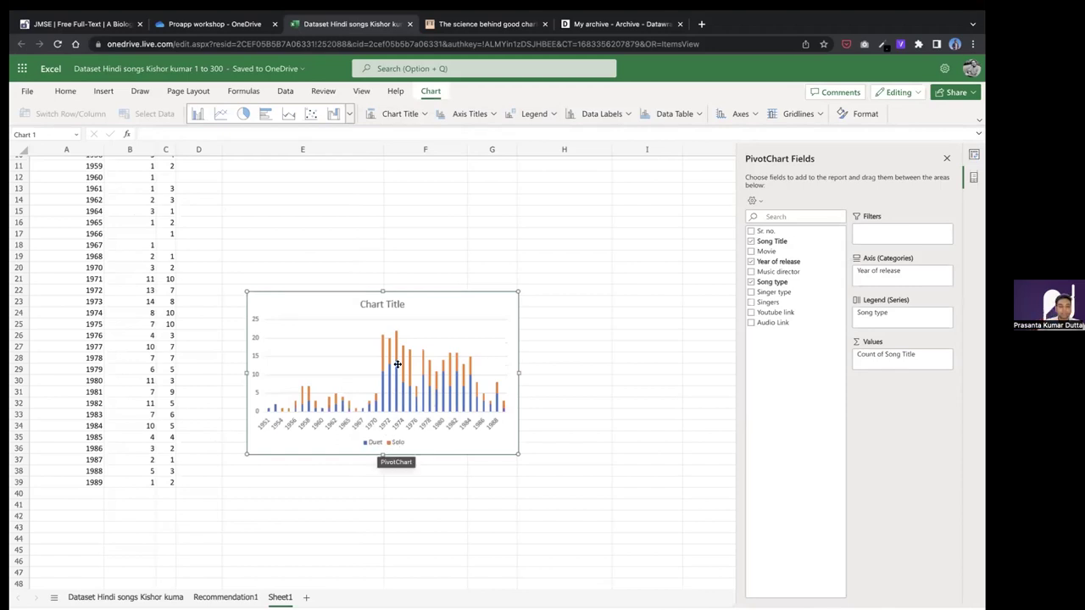
{"action": "scroll", "coordinate": [403, 351], "scroll_direction": "up", "scroll_amount": 2}
{"action": "left_click", "coordinate": [411, 248]}
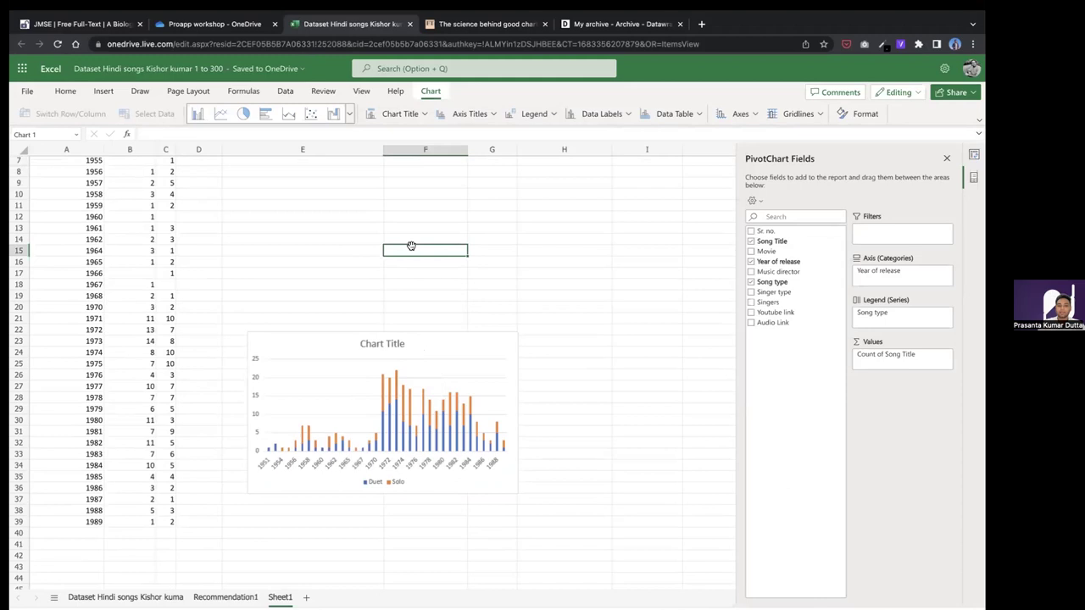
{"action": "scroll", "coordinate": [410, 246], "scroll_direction": "up", "scroll_amount": 3}
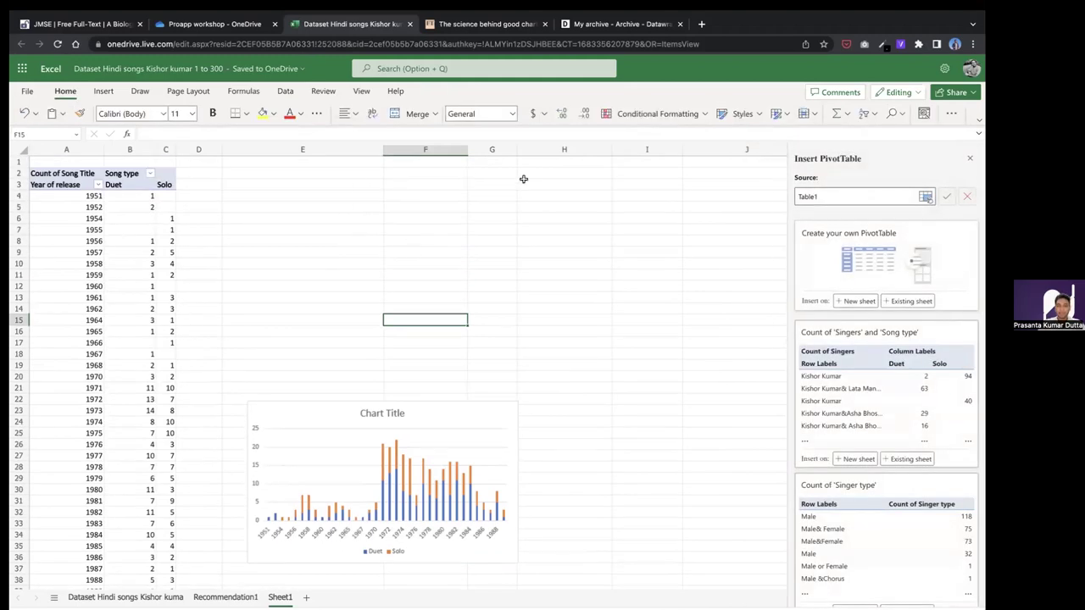
{"action": "left_click", "coordinate": [138, 261]}
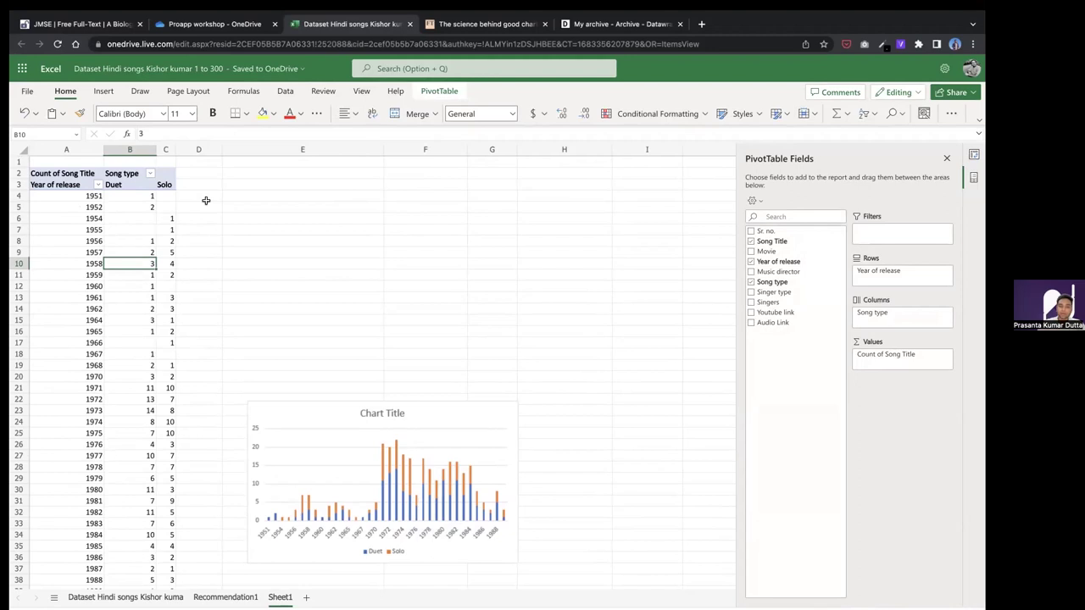
- Switch to Datawrapper and create a new chart from the My archive page
{"action": "left_click", "coordinate": [593, 29]}
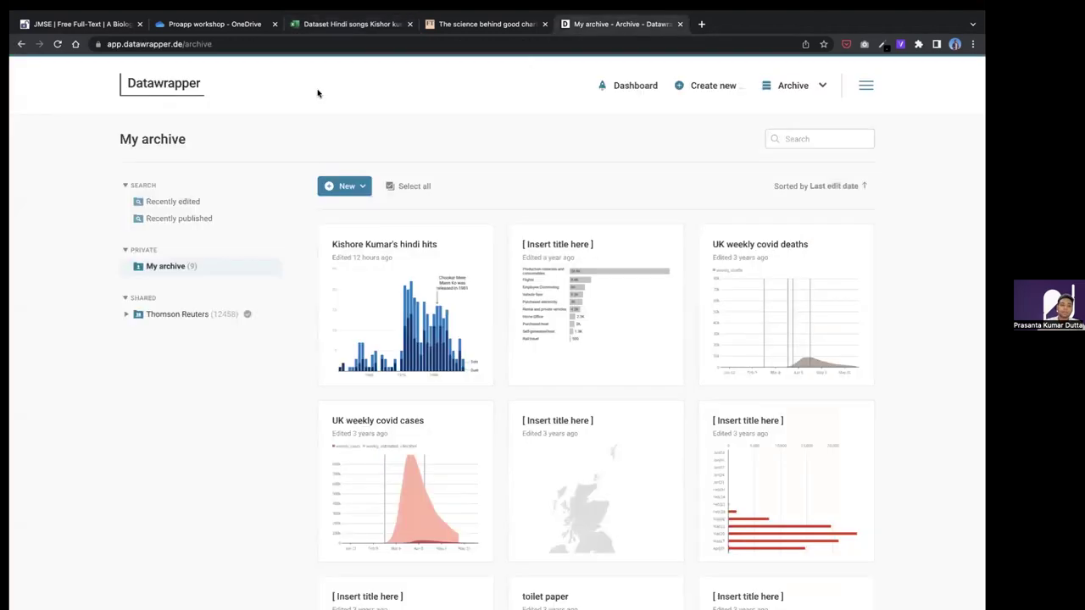
{"action": "left_click", "coordinate": [180, 44]}
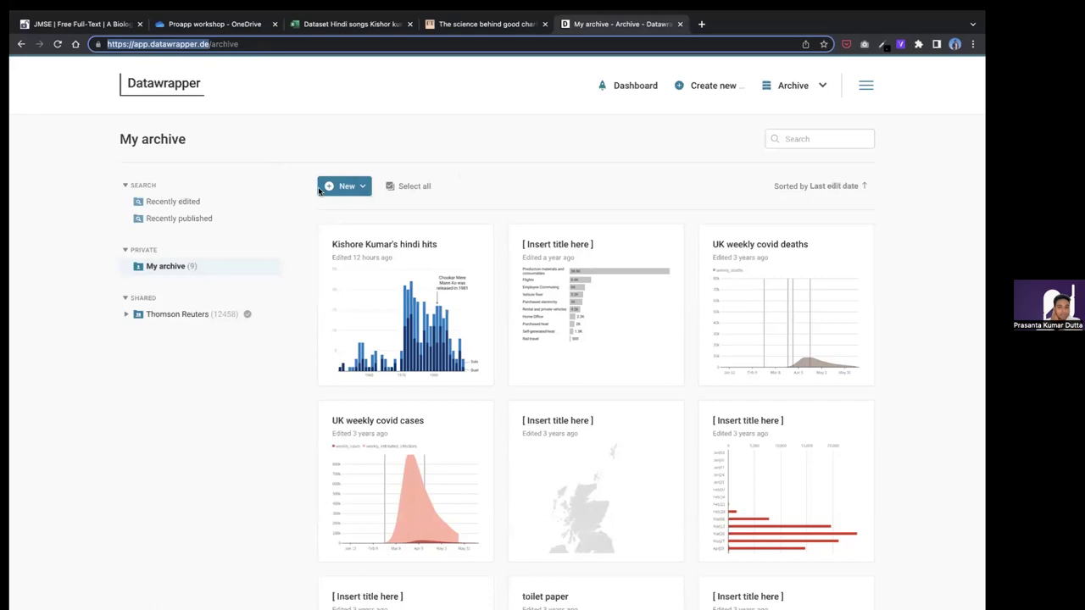
{"action": "left_click", "coordinate": [346, 191]}
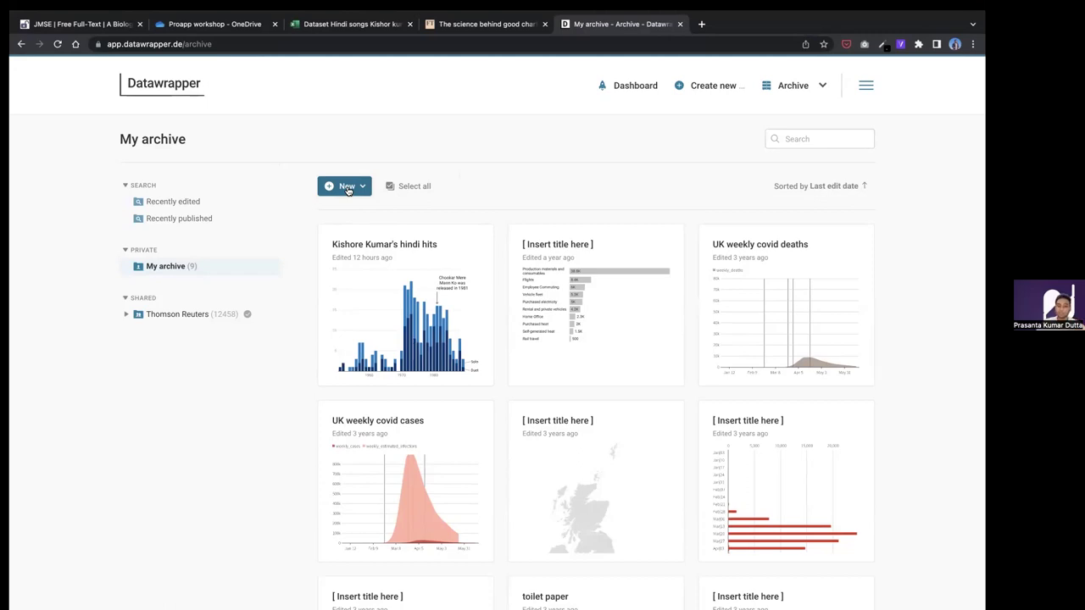
{"action": "left_click", "coordinate": [347, 187]}
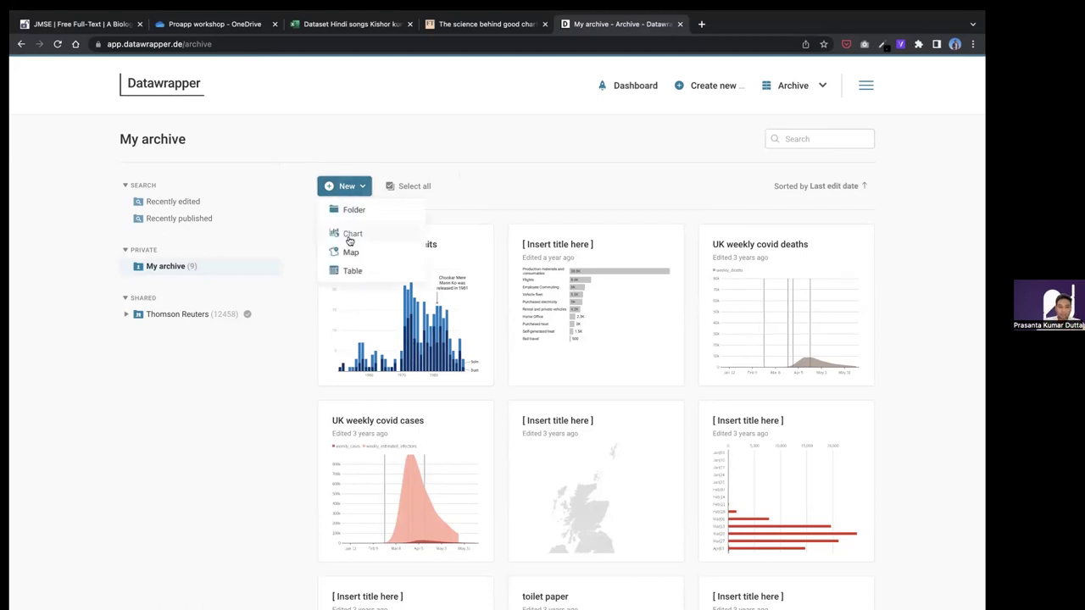
{"action": "left_click", "coordinate": [351, 234]}
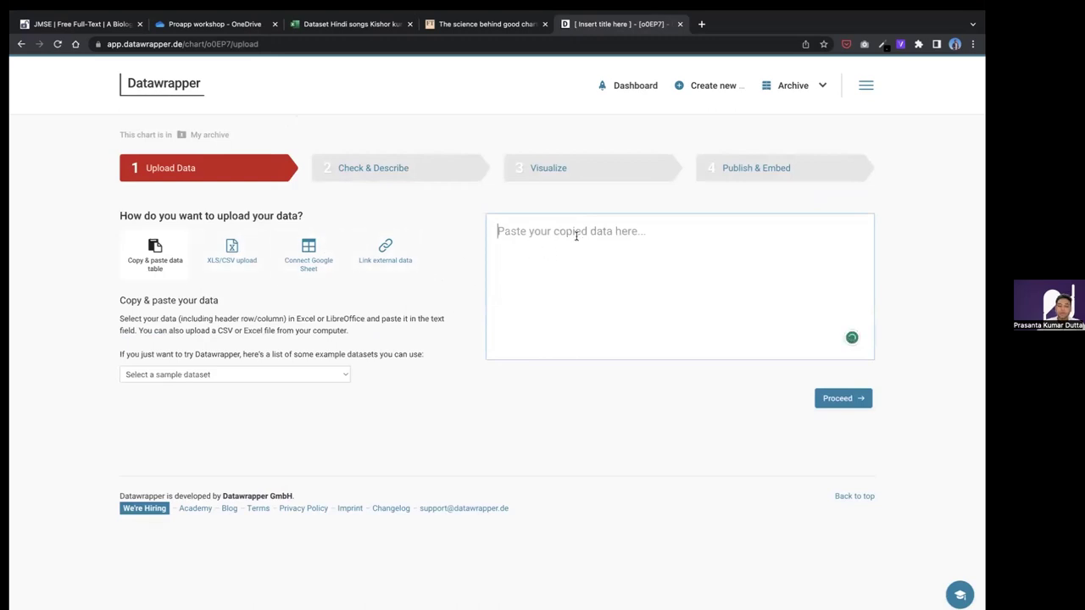
- Copy the PivotTable range A3:C39 from the Excel workbook and paste it as the new Datawrapper chart's data
{"action": "left_click", "coordinate": [350, 28]}
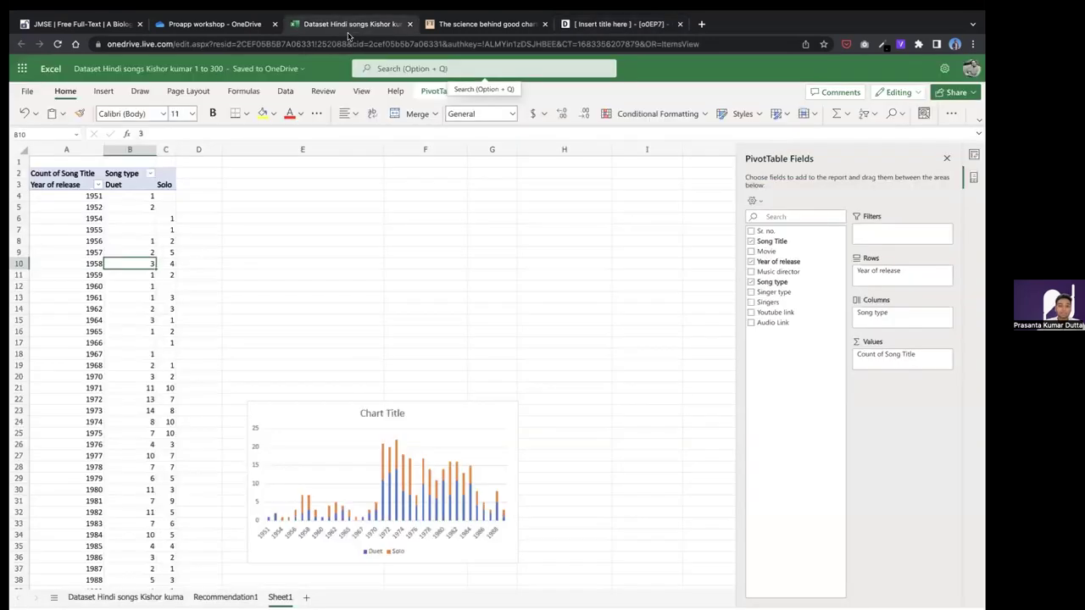
{"action": "left_click_drag", "start_coordinate": [51, 184], "coordinate": [162, 474]}
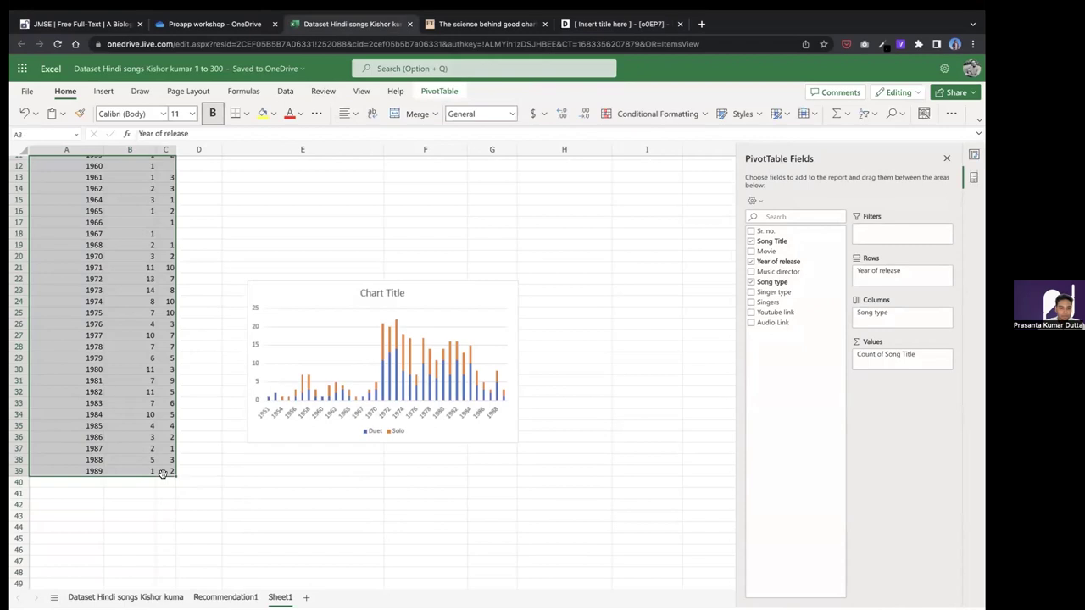
{"action": "right_click", "coordinate": [164, 480]}
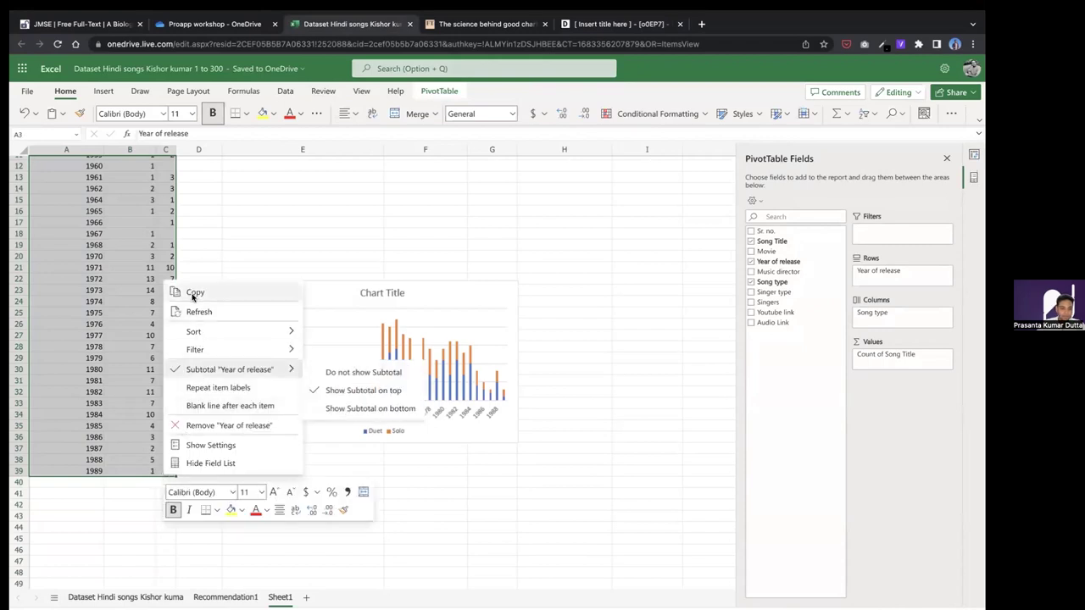
{"action": "left_click", "coordinate": [194, 292]}
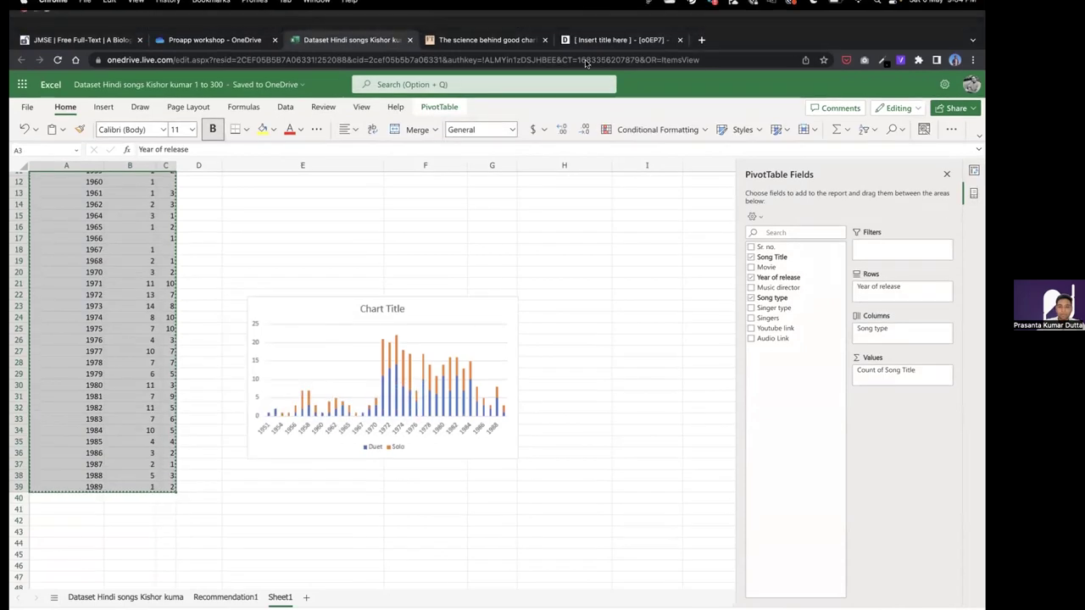
{"action": "left_click", "coordinate": [593, 24]}
{"action": "right_click", "coordinate": [518, 246]}
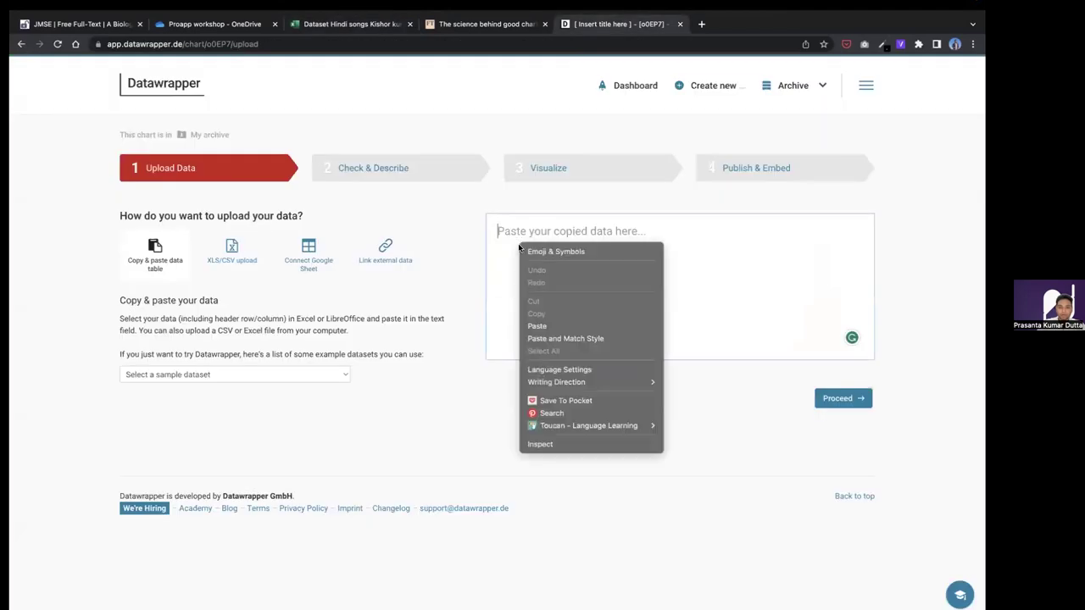
{"action": "left_click", "coordinate": [538, 326]}
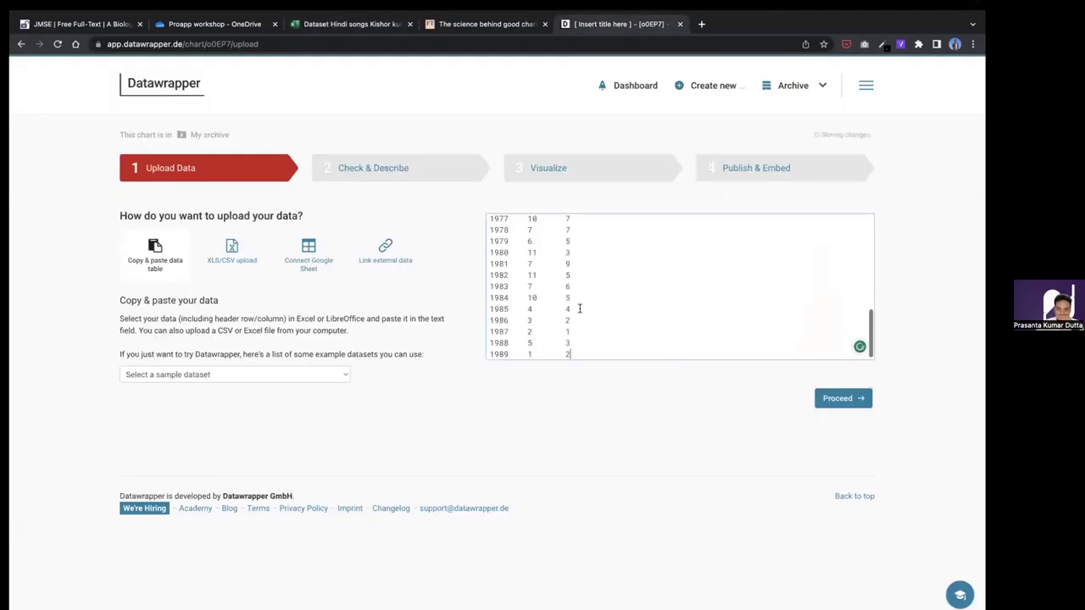
- Accept the pasted data, check the Year of release, Duet and Solo columns, and continue to the Visualize stage
{"action": "left_click", "coordinate": [829, 402]}
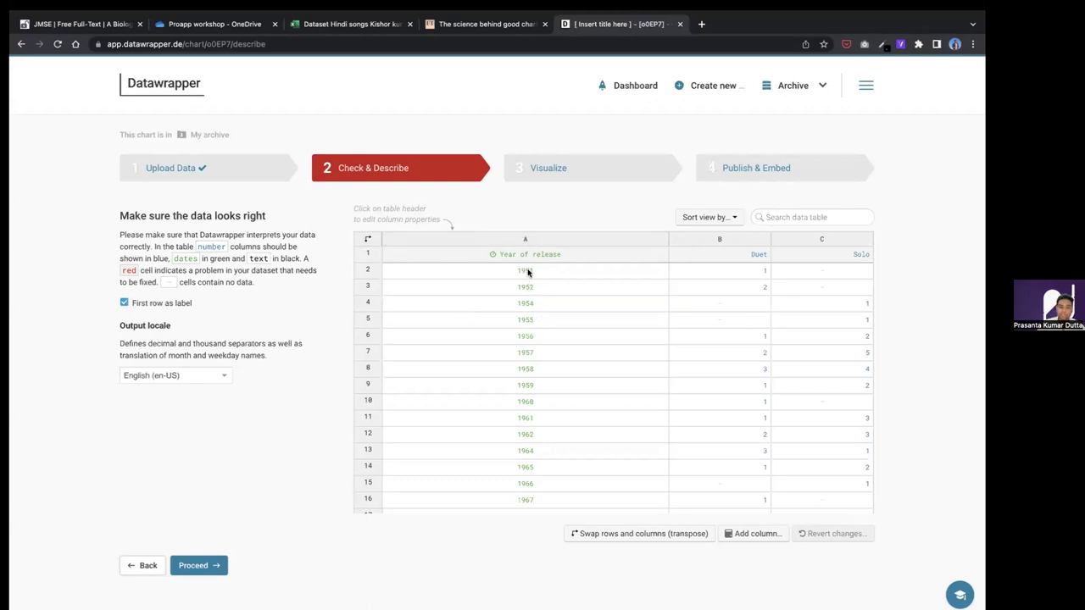
{"action": "scroll", "coordinate": [532, 394], "scroll_direction": "down", "scroll_amount": 3}
{"action": "scroll", "coordinate": [532, 394], "scroll_direction": "up", "scroll_amount": 3}
{"action": "left_click", "coordinate": [213, 566]}
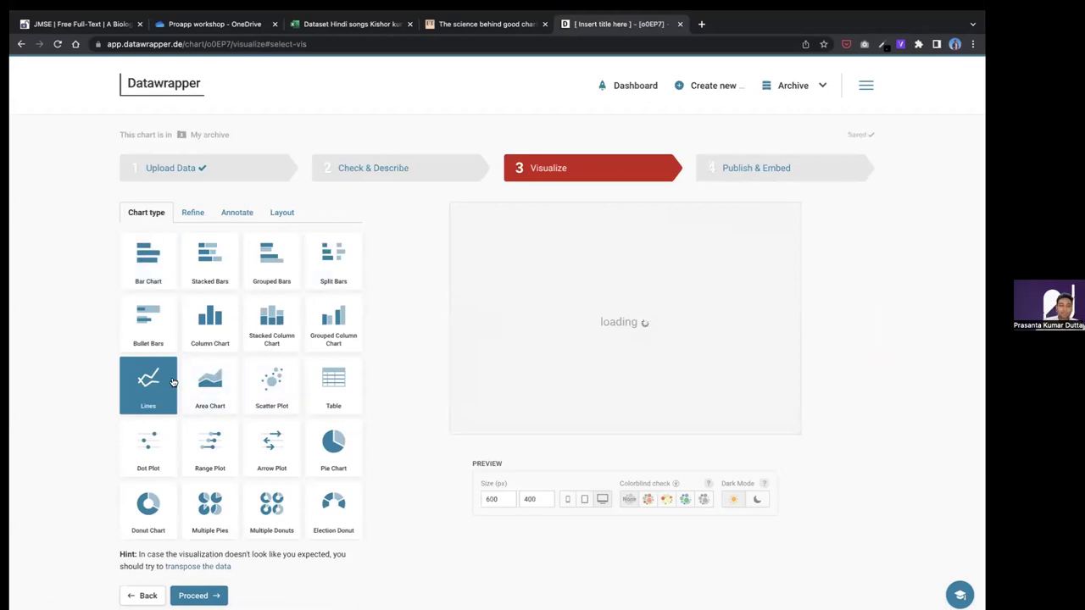
{"action": "scroll", "coordinate": [237, 343], "scroll_direction": "down", "scroll_amount": 1}
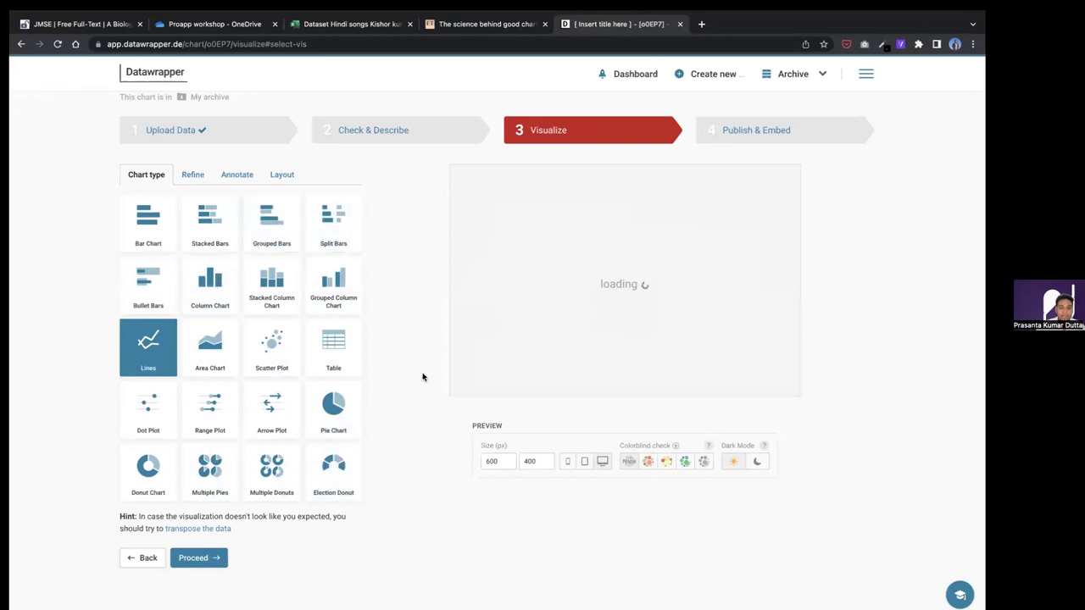
- Switch the Datawrapper visualization to a Bar Chart and review its bars across all release years
{"action": "scroll", "coordinate": [423, 377], "scroll_direction": "up", "scroll_amount": 1}
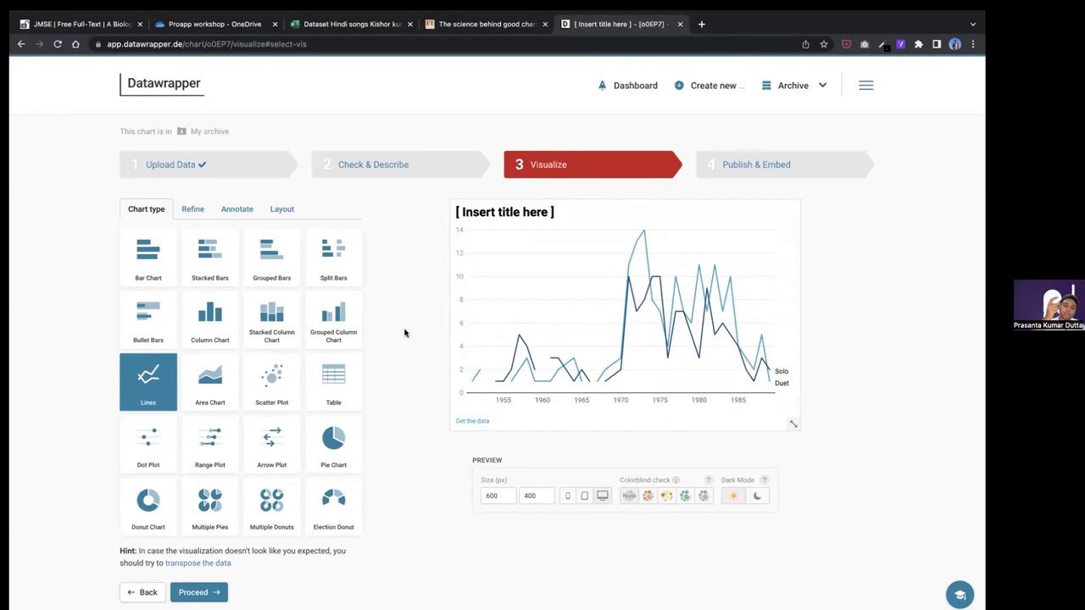
{"action": "left_click", "coordinate": [161, 272]}
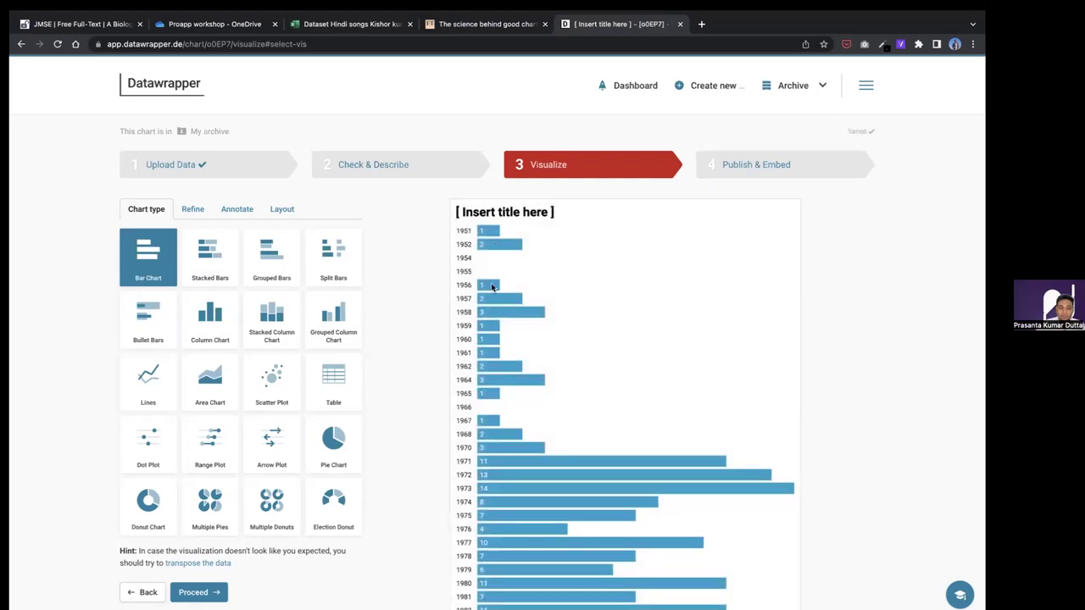
{"action": "scroll", "coordinate": [506, 333], "scroll_direction": "down", "scroll_amount": 8}
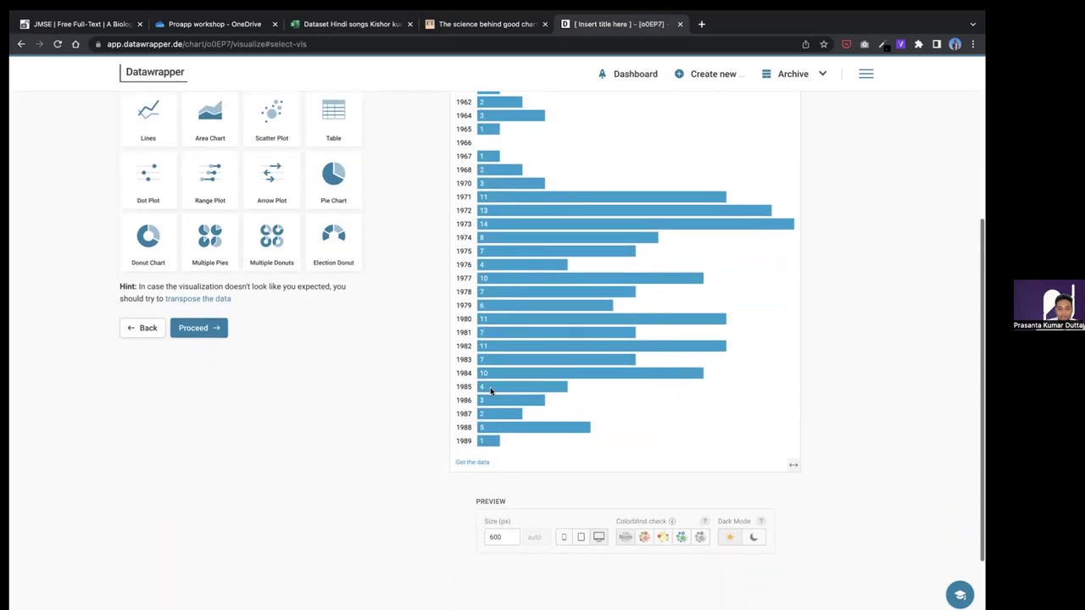
{"action": "scroll", "coordinate": [490, 389], "scroll_direction": "up", "scroll_amount": 8}
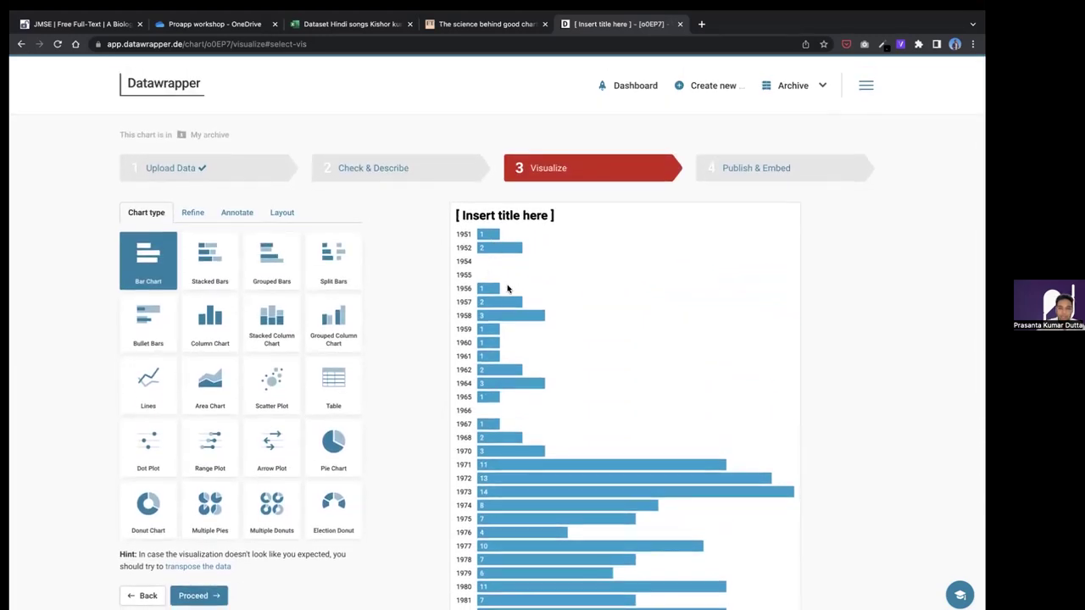
{"action": "scroll", "coordinate": [512, 416], "scroll_direction": "down", "scroll_amount": 5}
{"action": "scroll", "coordinate": [512, 418], "scroll_direction": "up", "scroll_amount": 4}
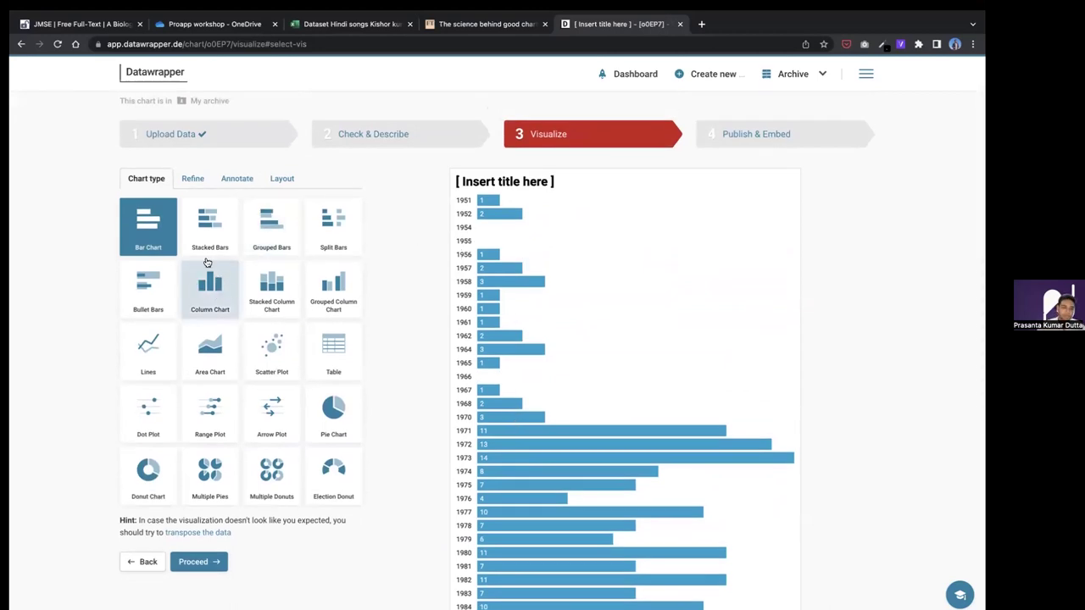
- Change the chart type to Column Chart and inspect the columns along the full year axis
{"action": "left_click", "coordinate": [217, 285]}
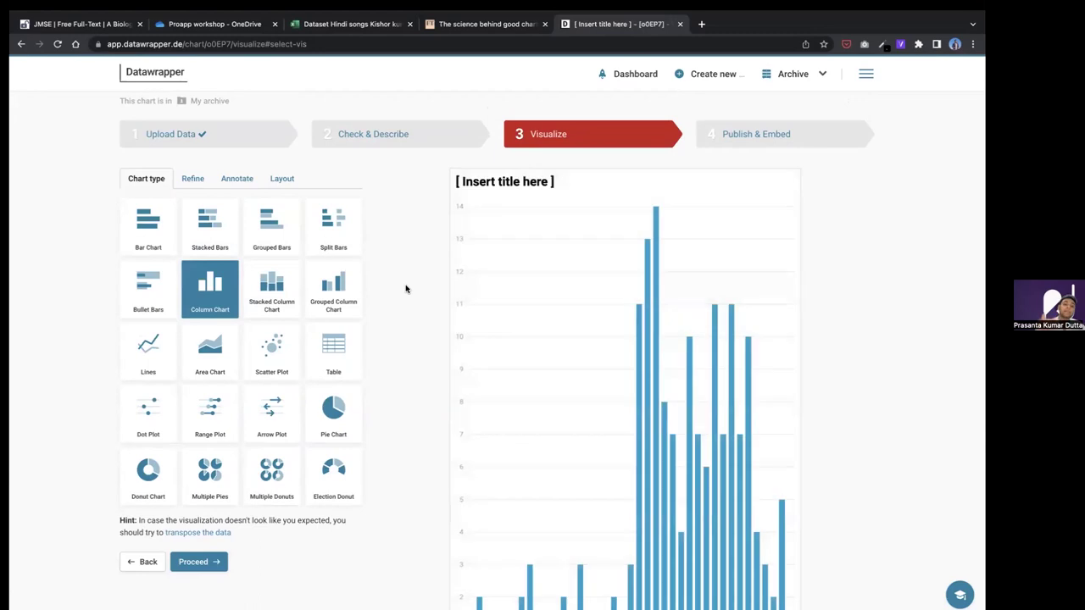
{"action": "scroll", "coordinate": [405, 289], "scroll_direction": "down", "scroll_amount": 1}
{"action": "scroll", "coordinate": [405, 289], "scroll_direction": "down", "scroll_amount": 3}
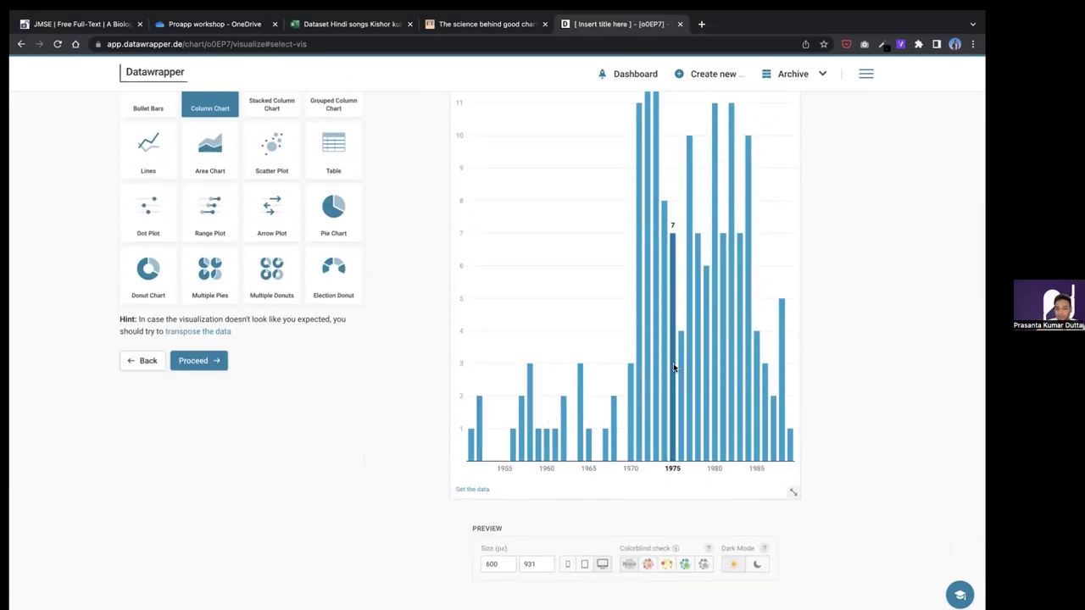
{"action": "scroll", "coordinate": [658, 404], "scroll_direction": "up", "scroll_amount": 3}
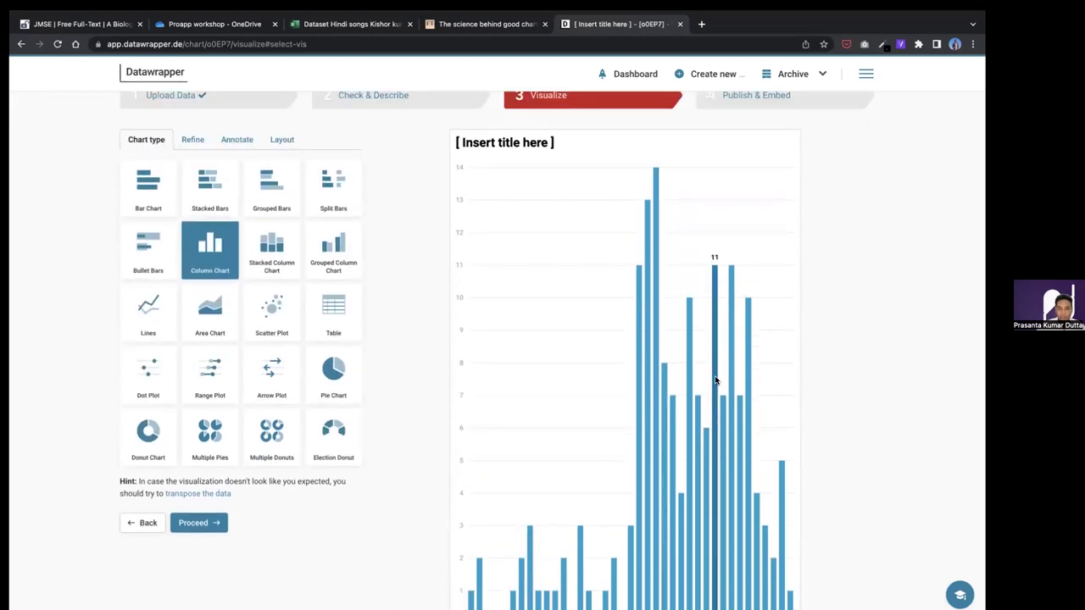
{"action": "scroll", "coordinate": [634, 409], "scroll_direction": "down", "scroll_amount": 3}
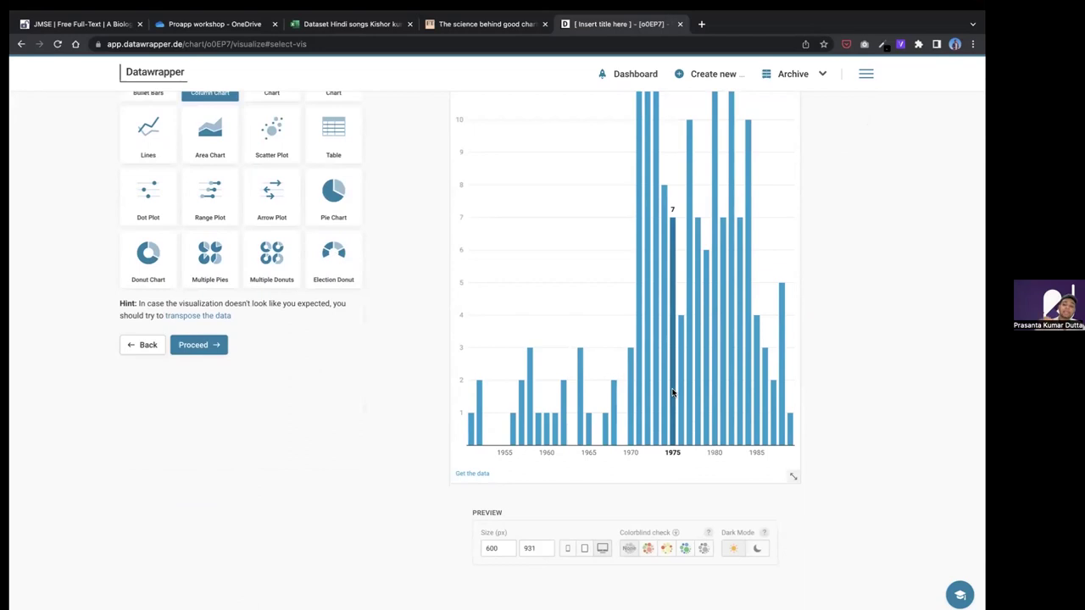
{"action": "scroll", "coordinate": [672, 393], "scroll_direction": "up", "scroll_amount": 3}
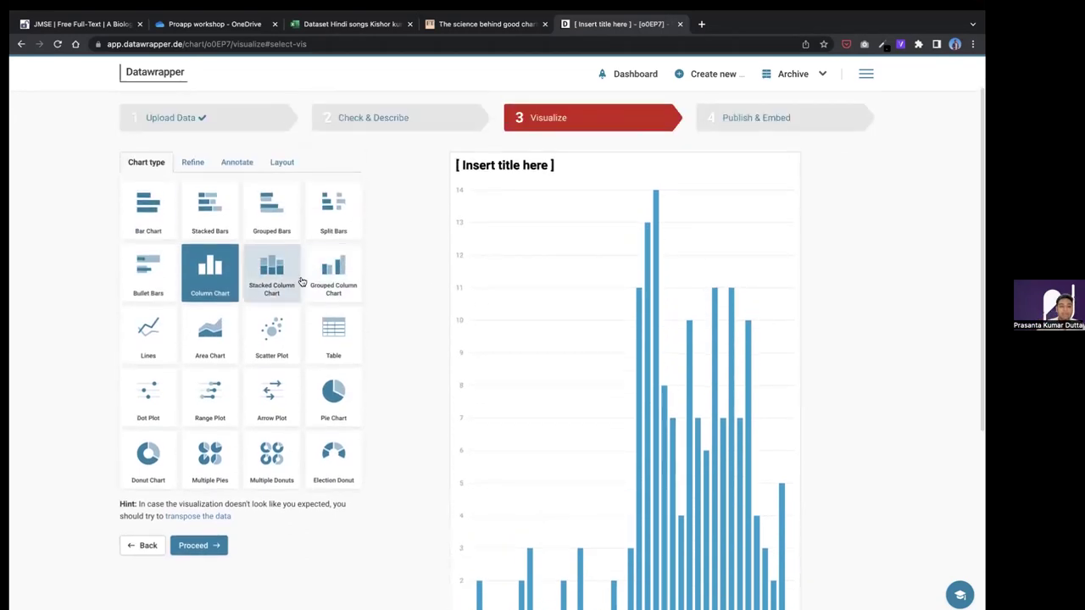
- Change the chart type to Stacked Column Chart and examine how the Duet and Solo columns are stacked by year
{"action": "left_click", "coordinate": [271, 280]}
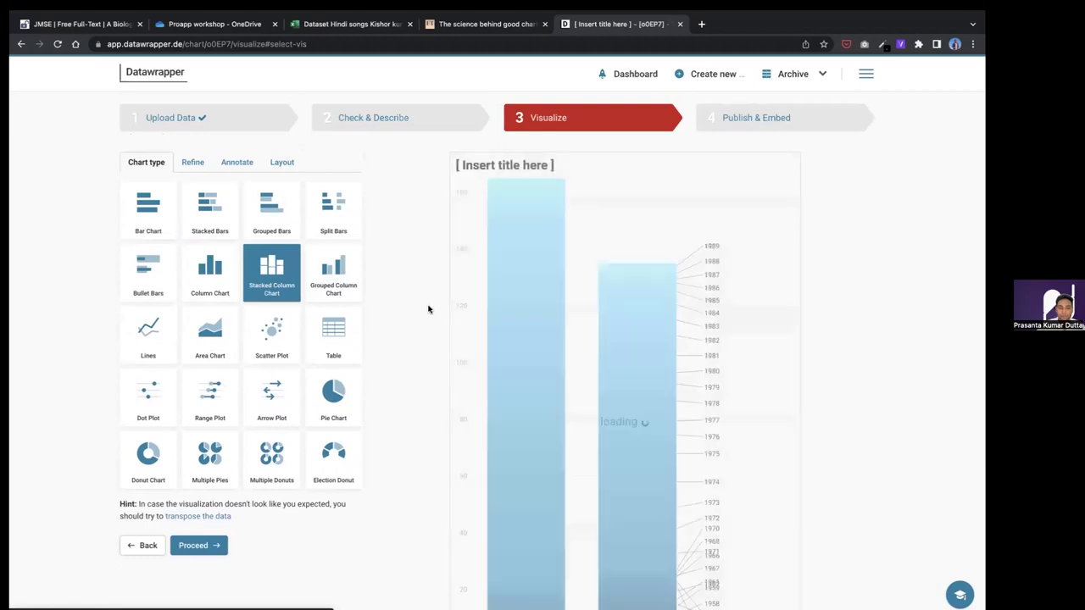
{"action": "scroll", "coordinate": [428, 309], "scroll_direction": "down", "scroll_amount": 2}
{"action": "scroll", "coordinate": [427, 310], "scroll_direction": "up", "scroll_amount": 1}
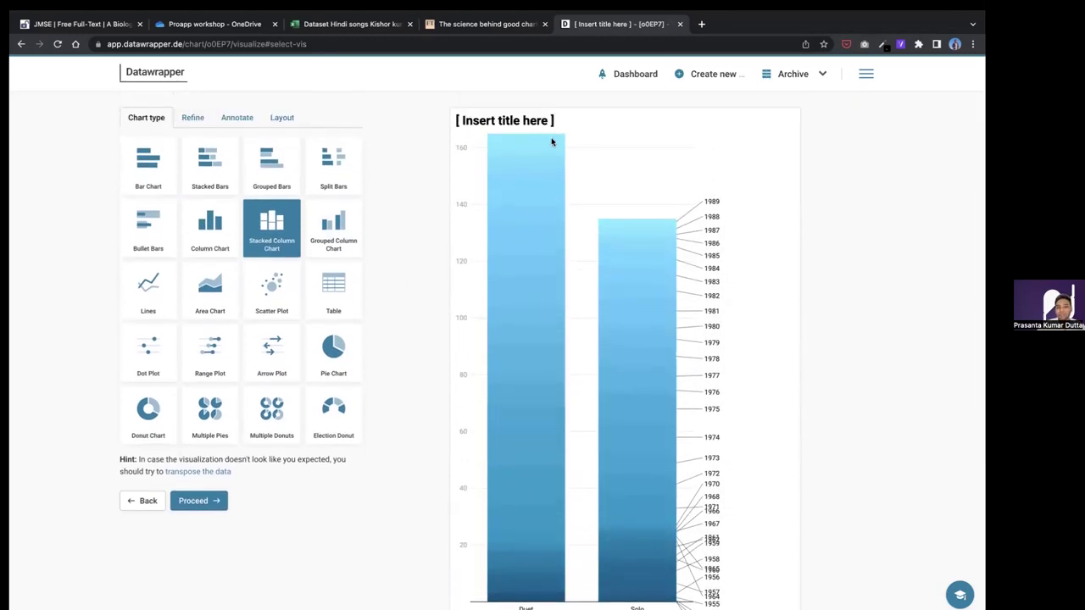
{"action": "scroll", "coordinate": [531, 421], "scroll_direction": "down", "scroll_amount": 3}
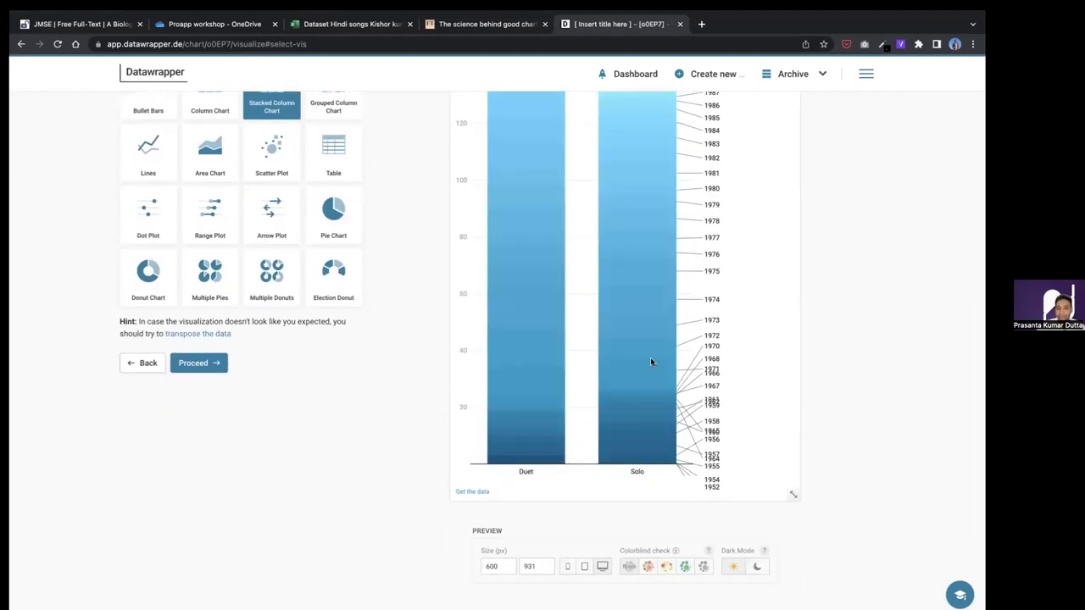
{"action": "scroll", "coordinate": [650, 362], "scroll_direction": "up", "scroll_amount": 3}
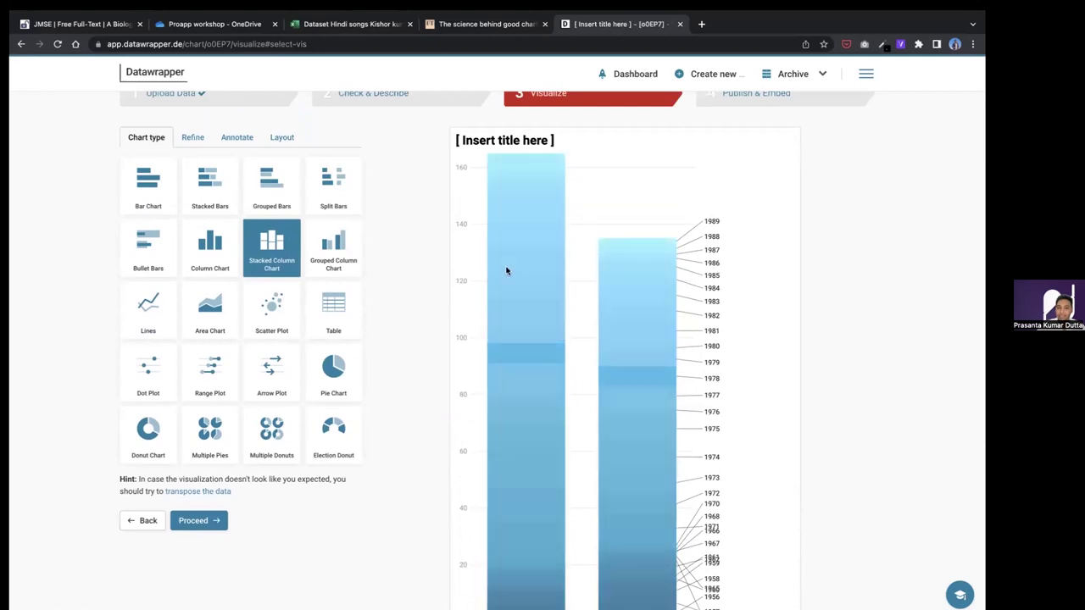